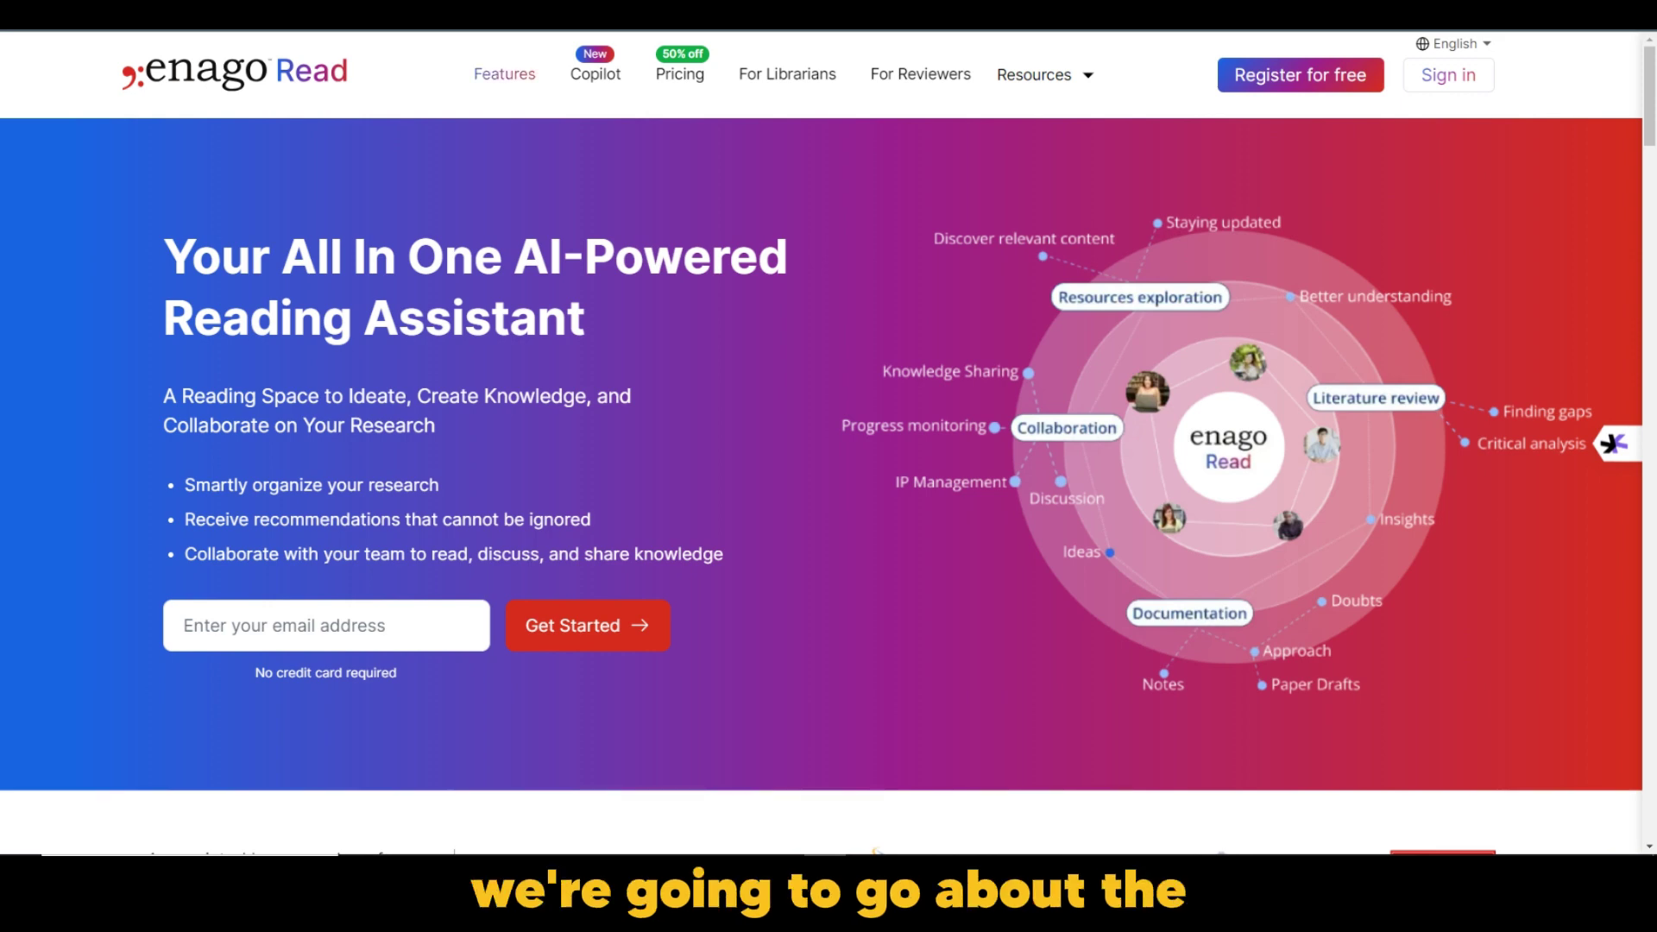
Step: Open the Features page and review the Explore, Summarizer, Key Insights and Critique descriptions
left_click(505, 74)
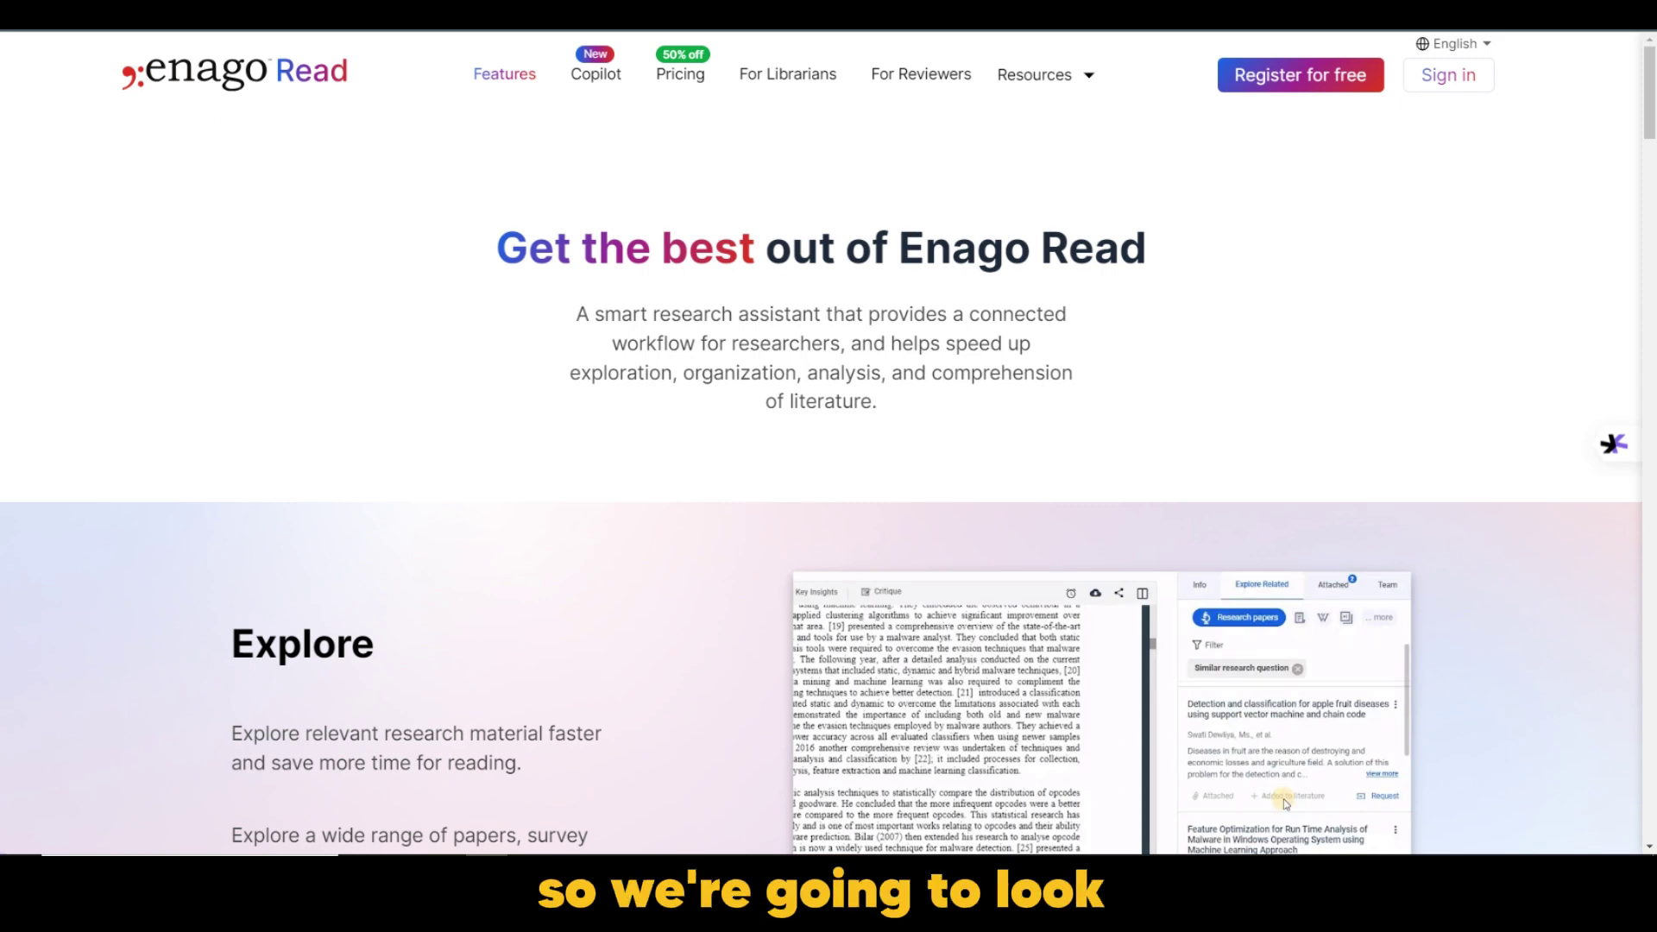
scroll(829, 492, "down", 4)
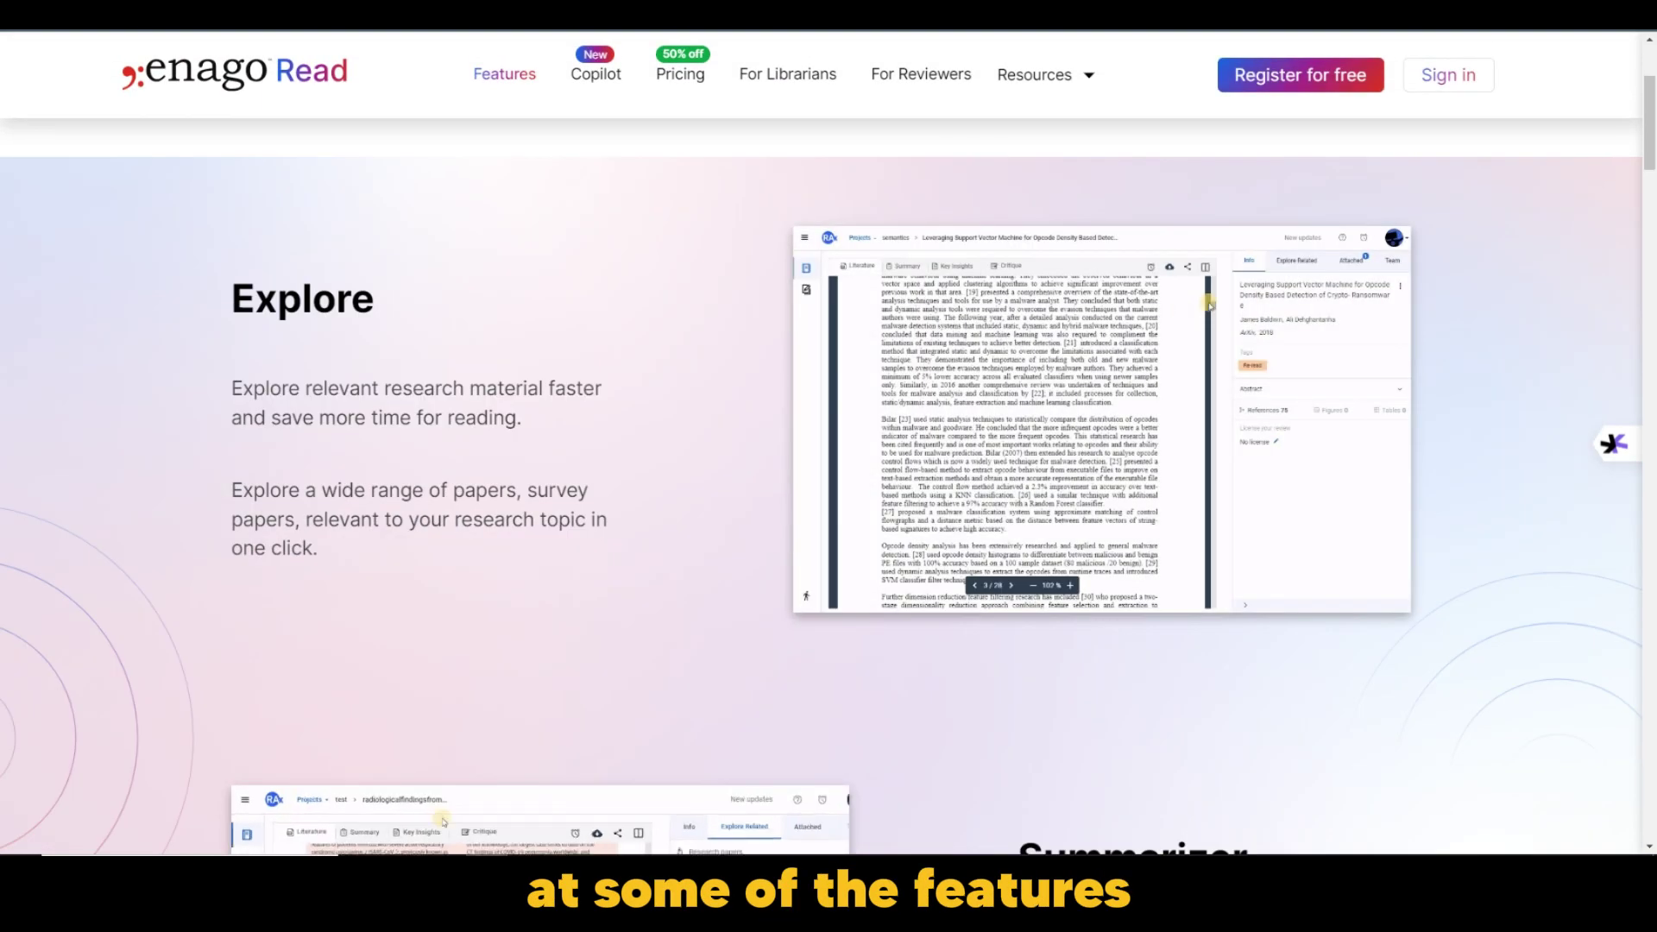
scroll(828, 483, "down", 1)
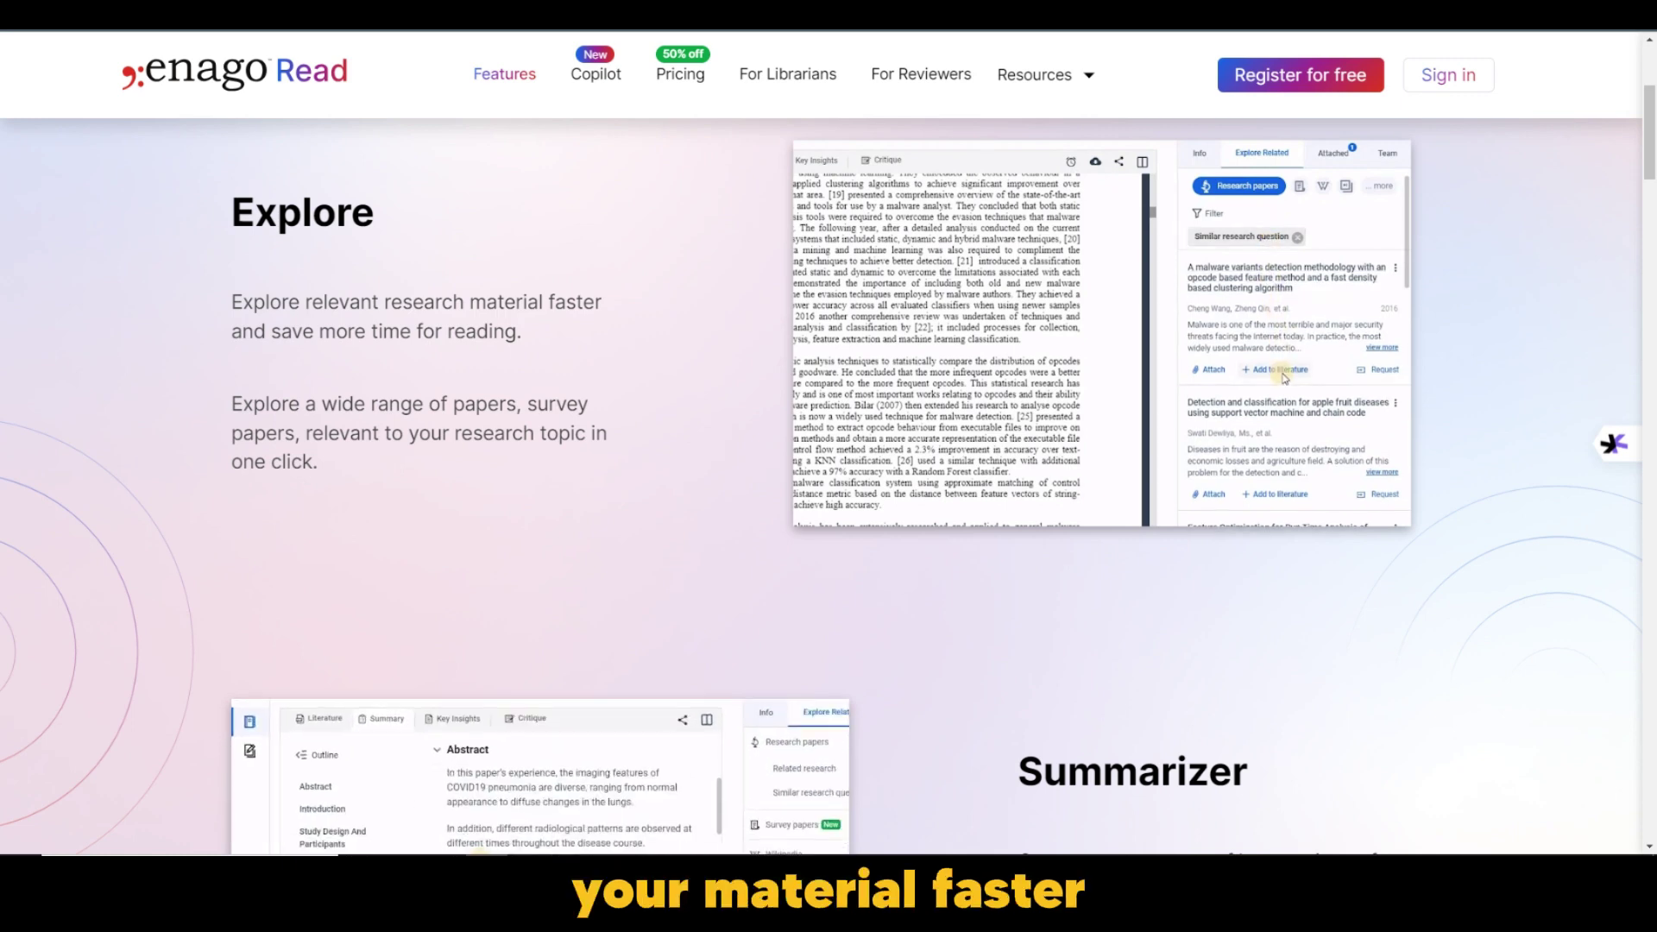
scroll(828, 483, "down", 5)
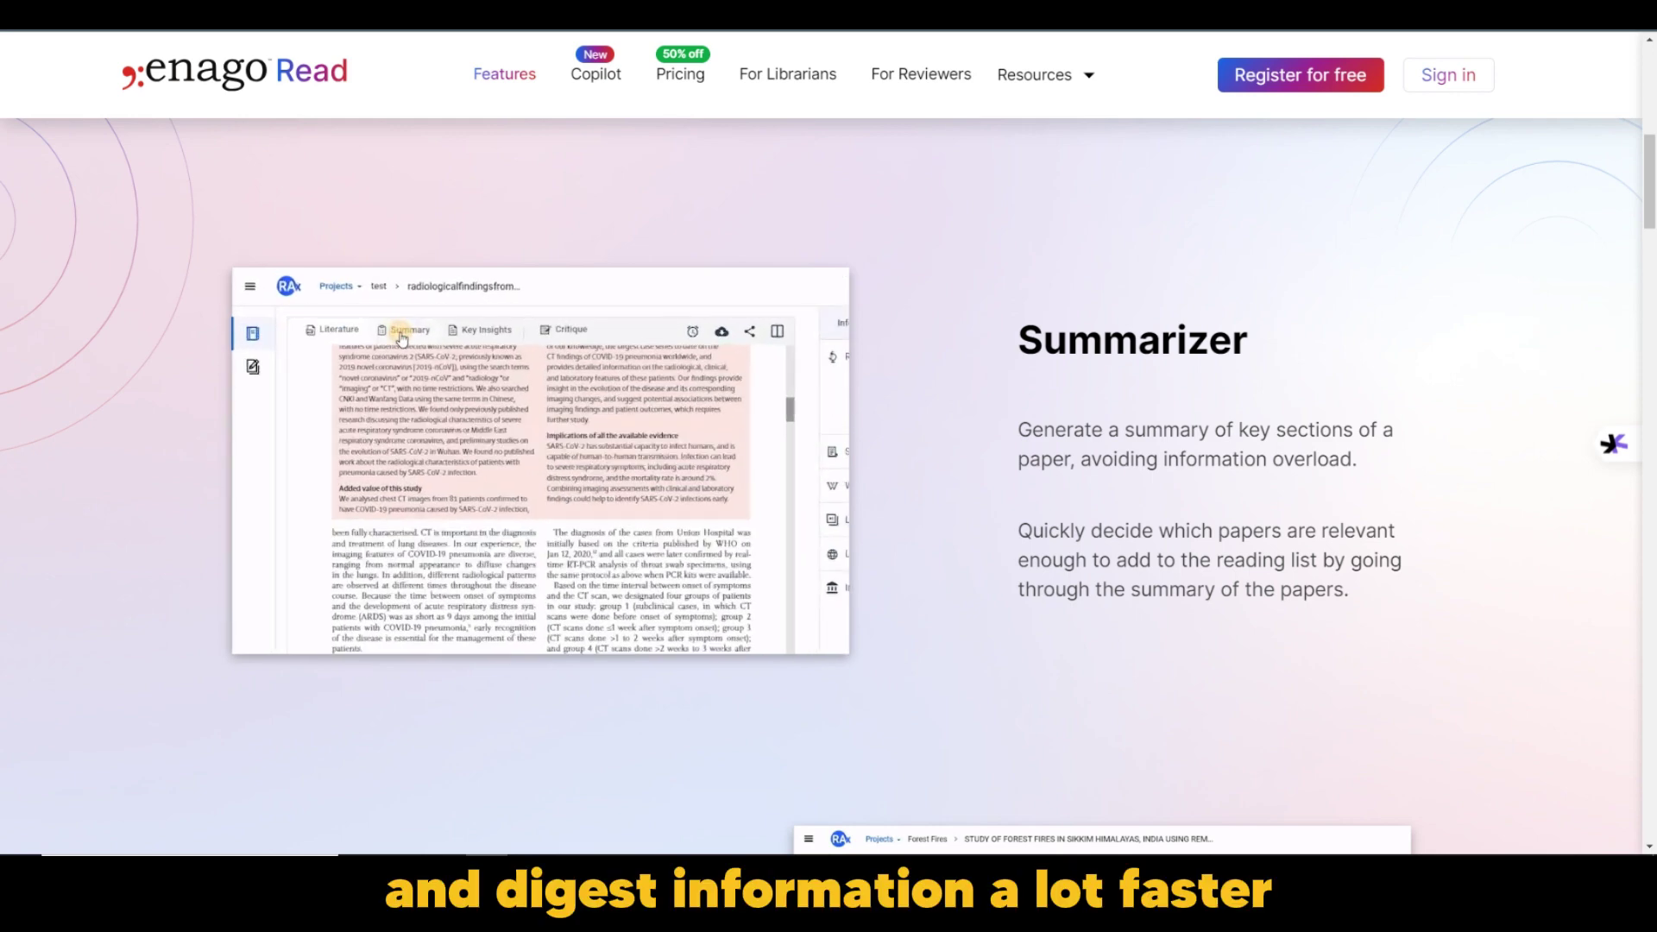
scroll(828, 483, "down", 7)
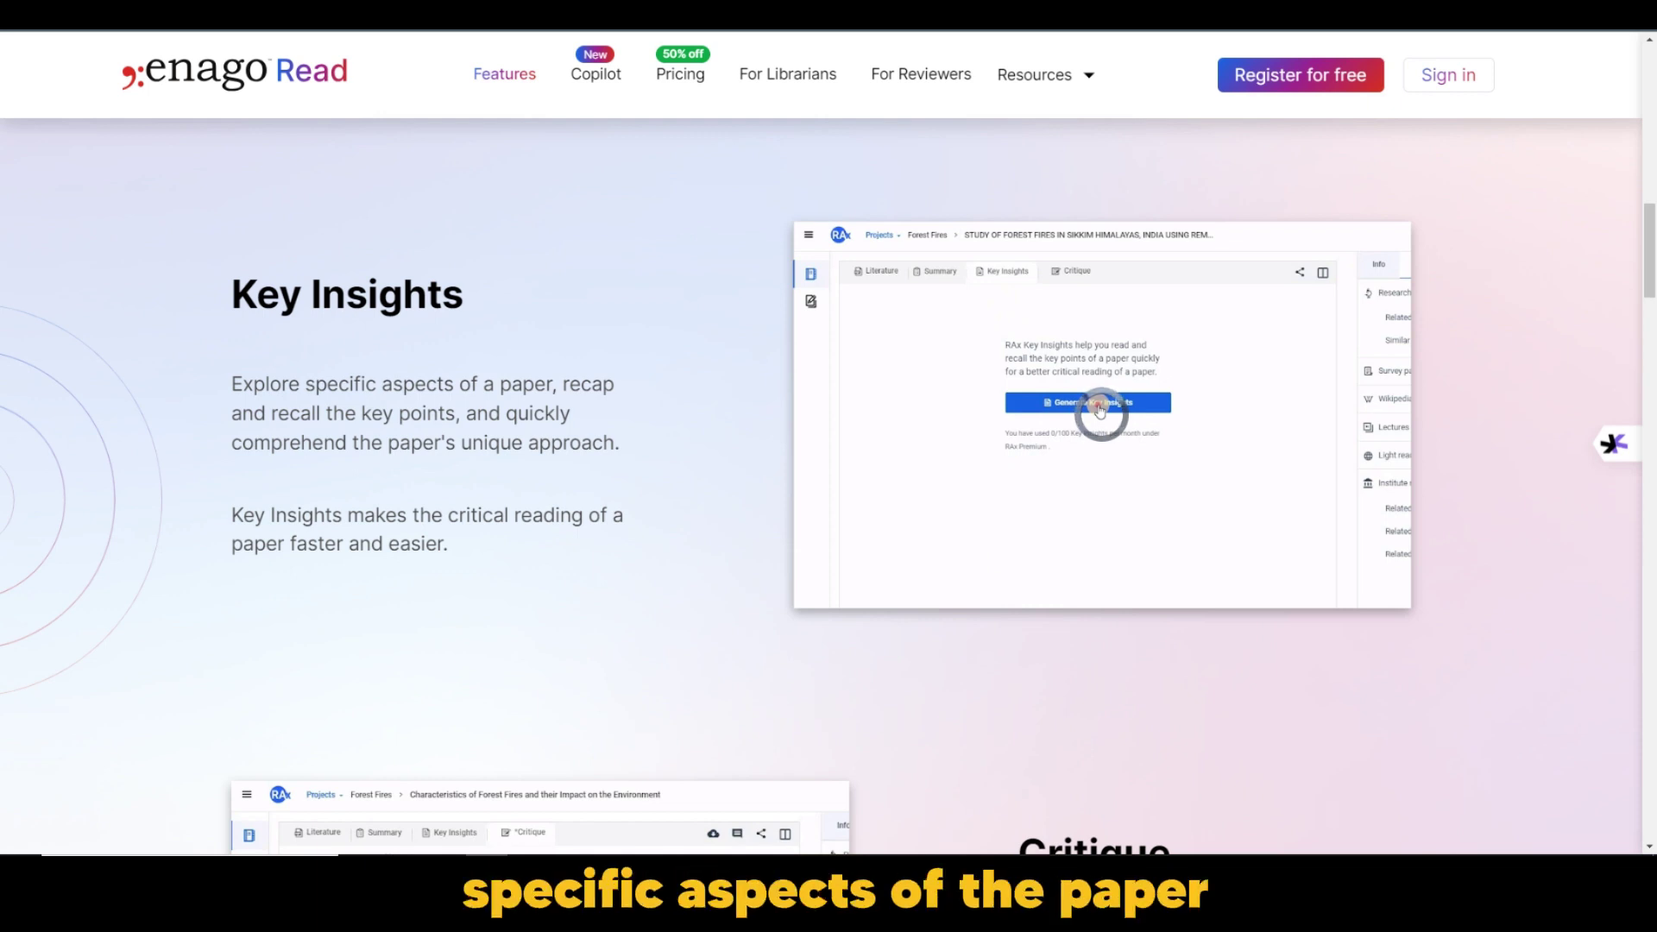
scroll(829, 484, "down", 2)
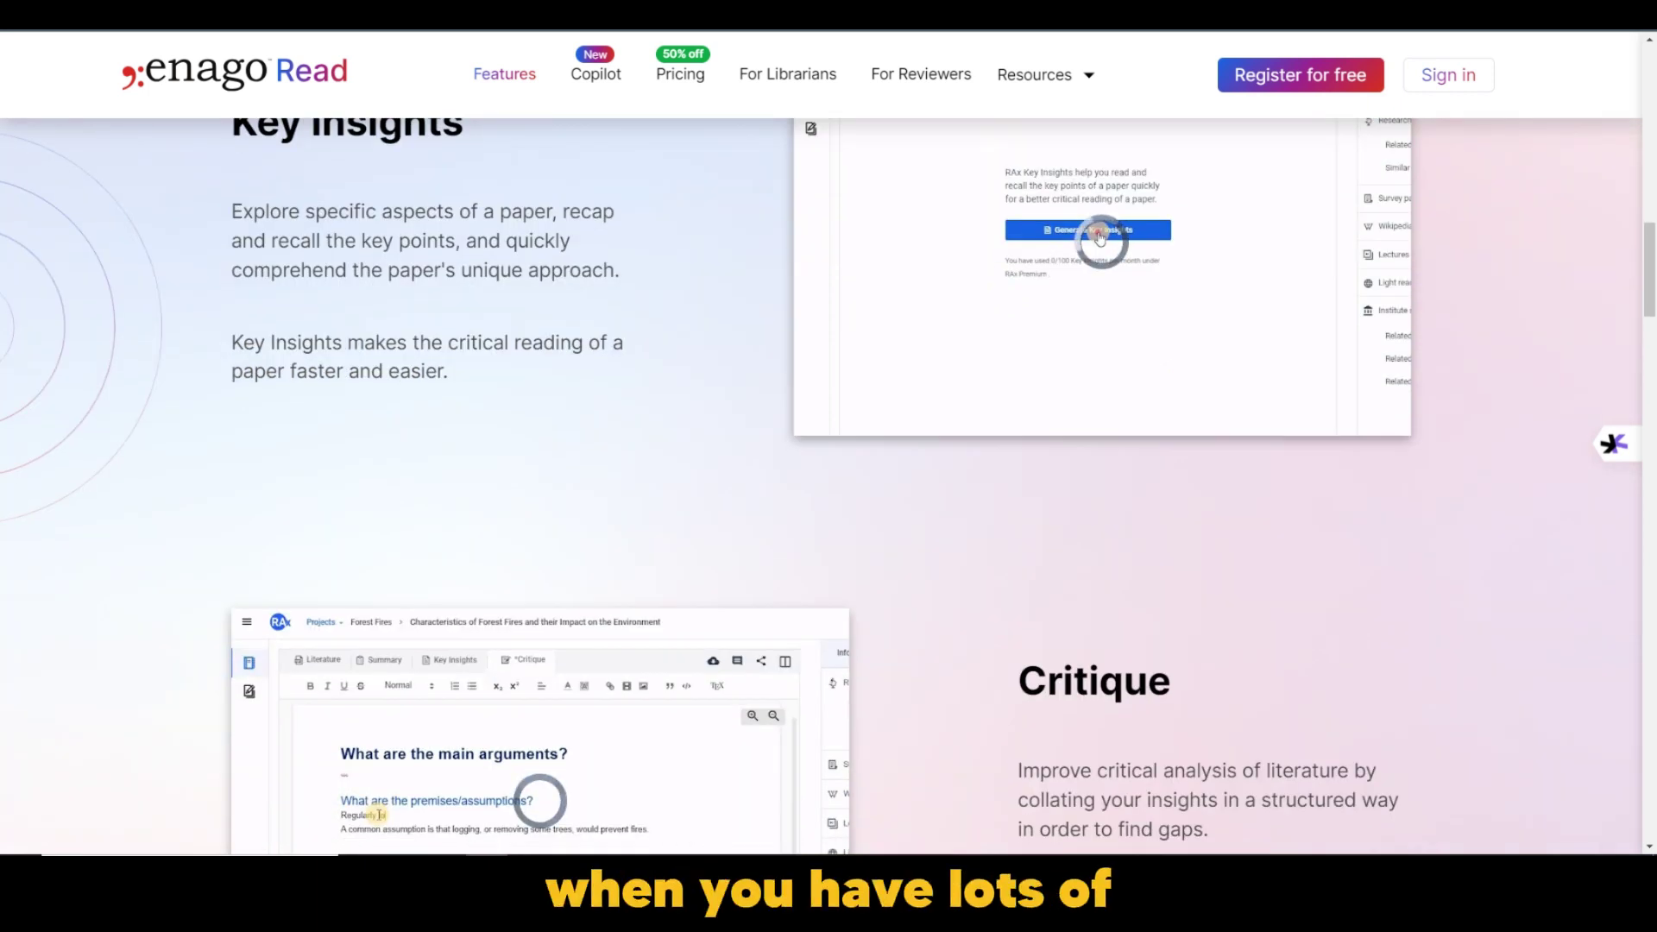
scroll(828, 483, "up", 1)
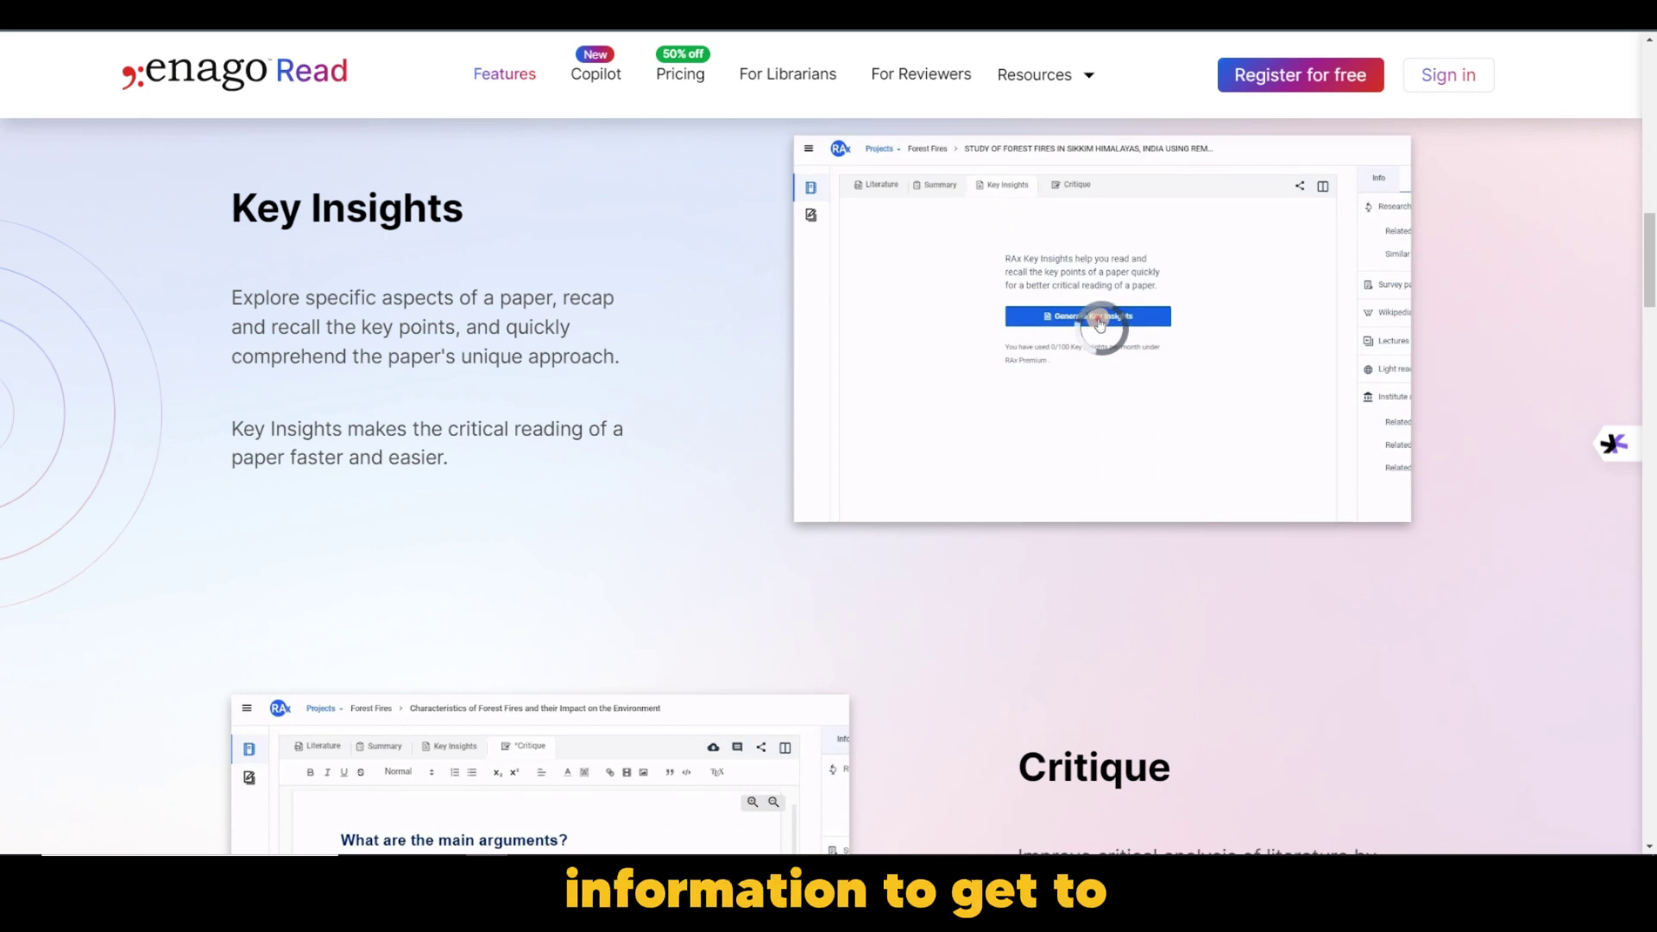
scroll(828, 483, "down", 6)
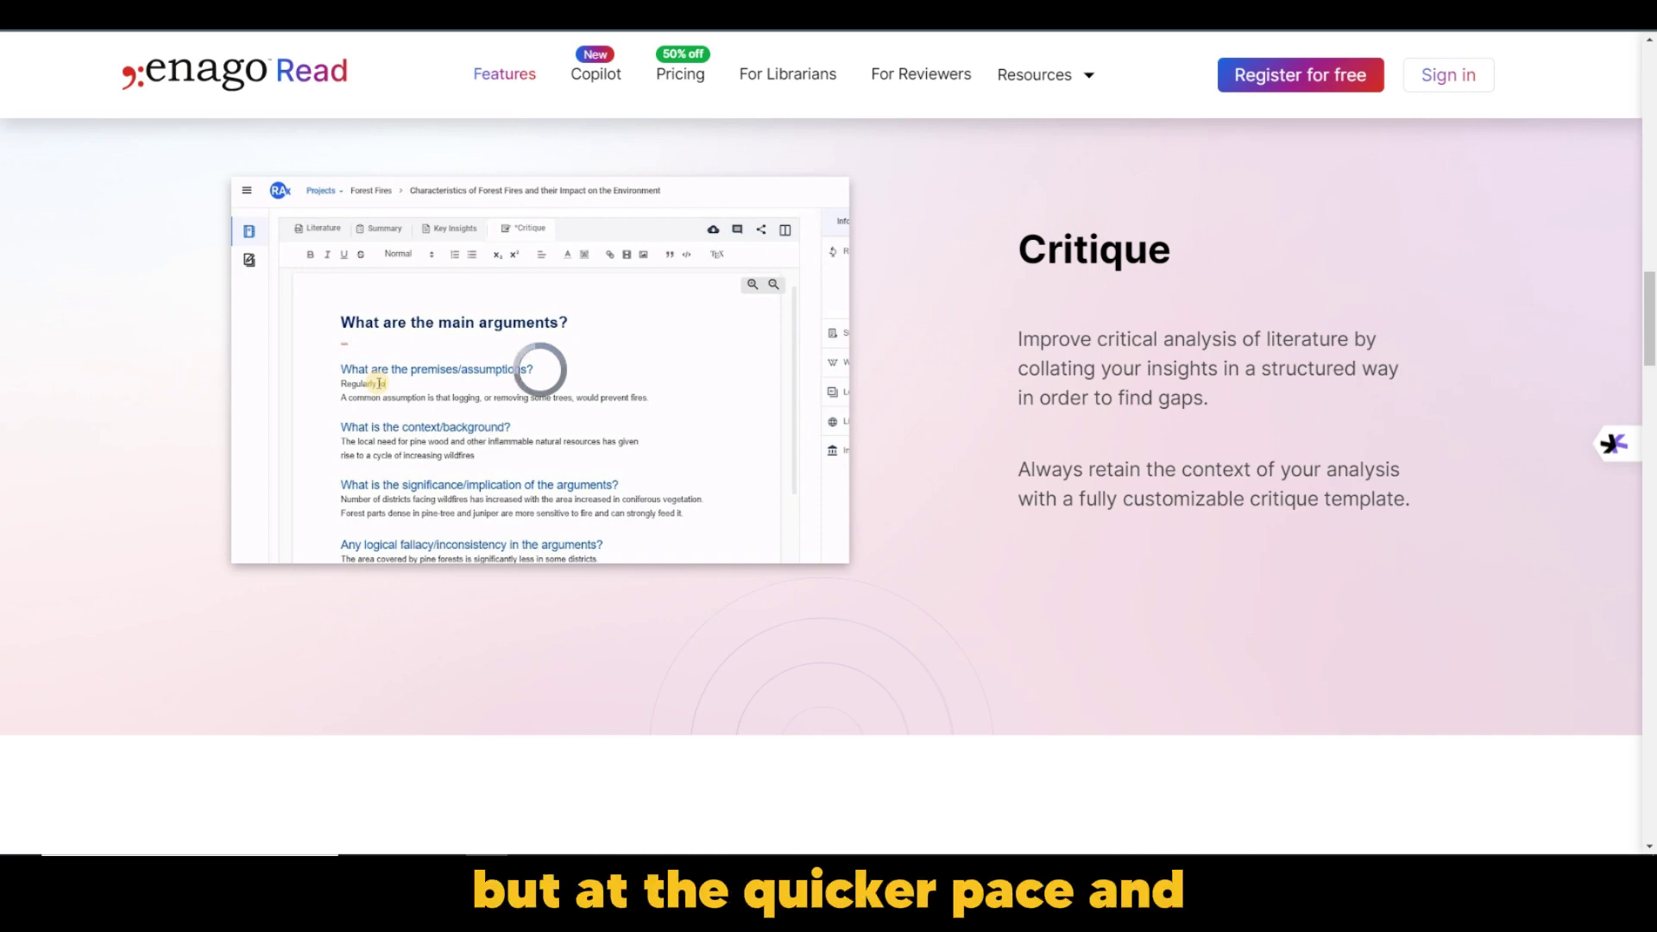
Step: Review the research organization features, including inline attachments, tagging, sort and filter, notes and split view
scroll(897, 518, "down", 5)
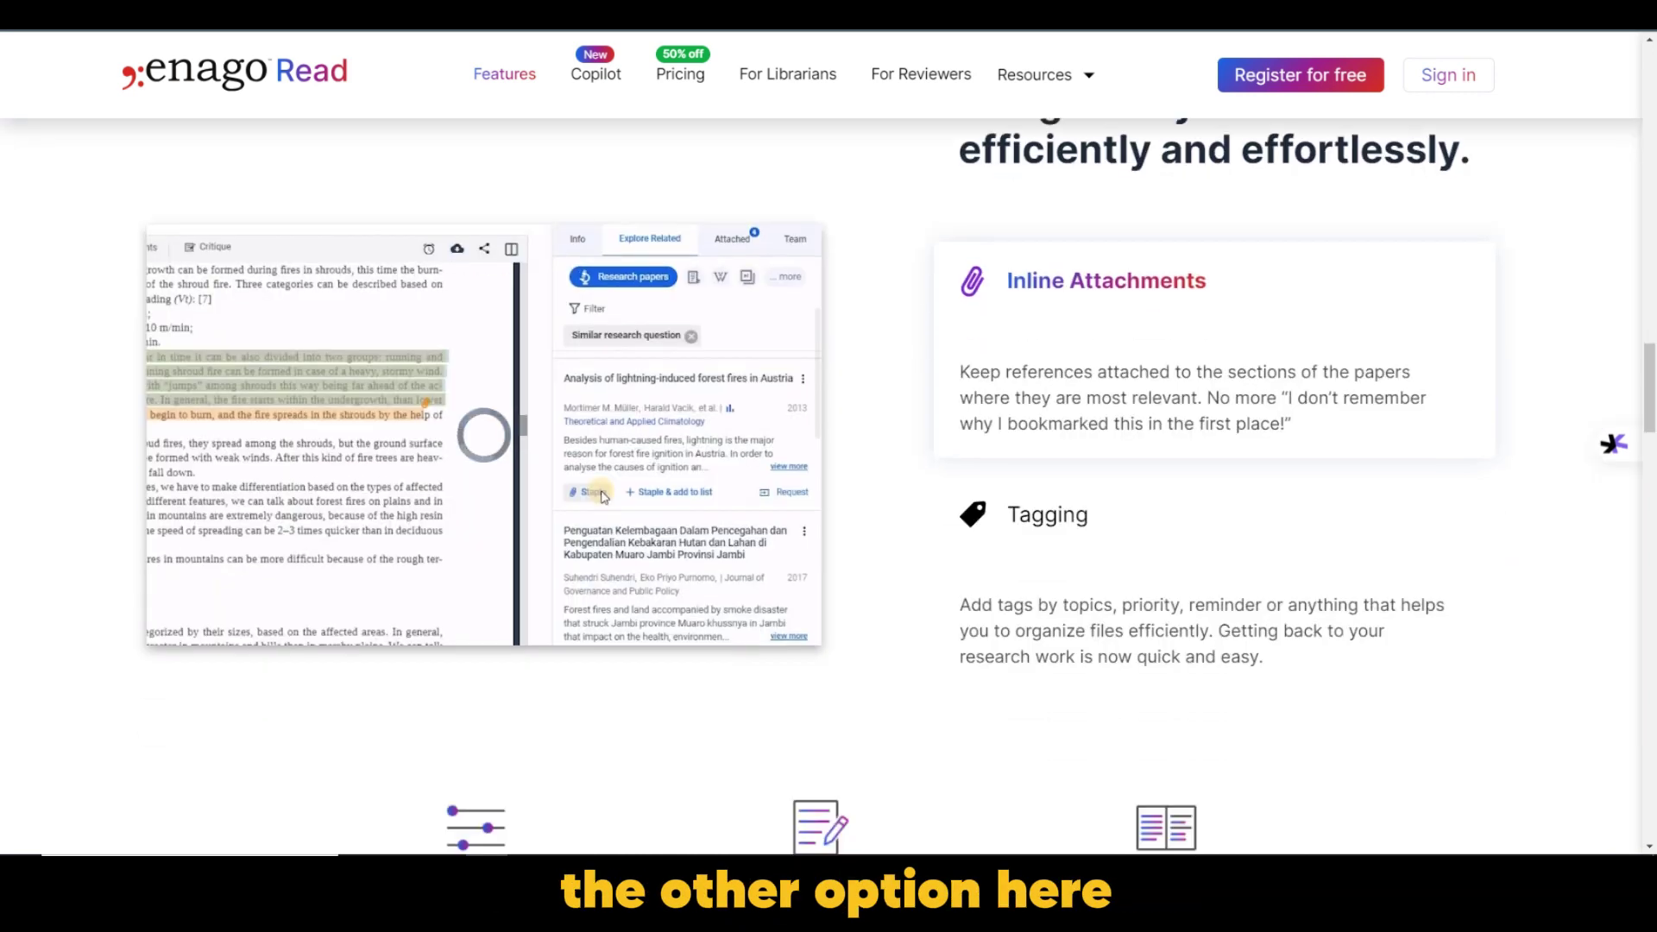
scroll(828, 483, "up", 1)
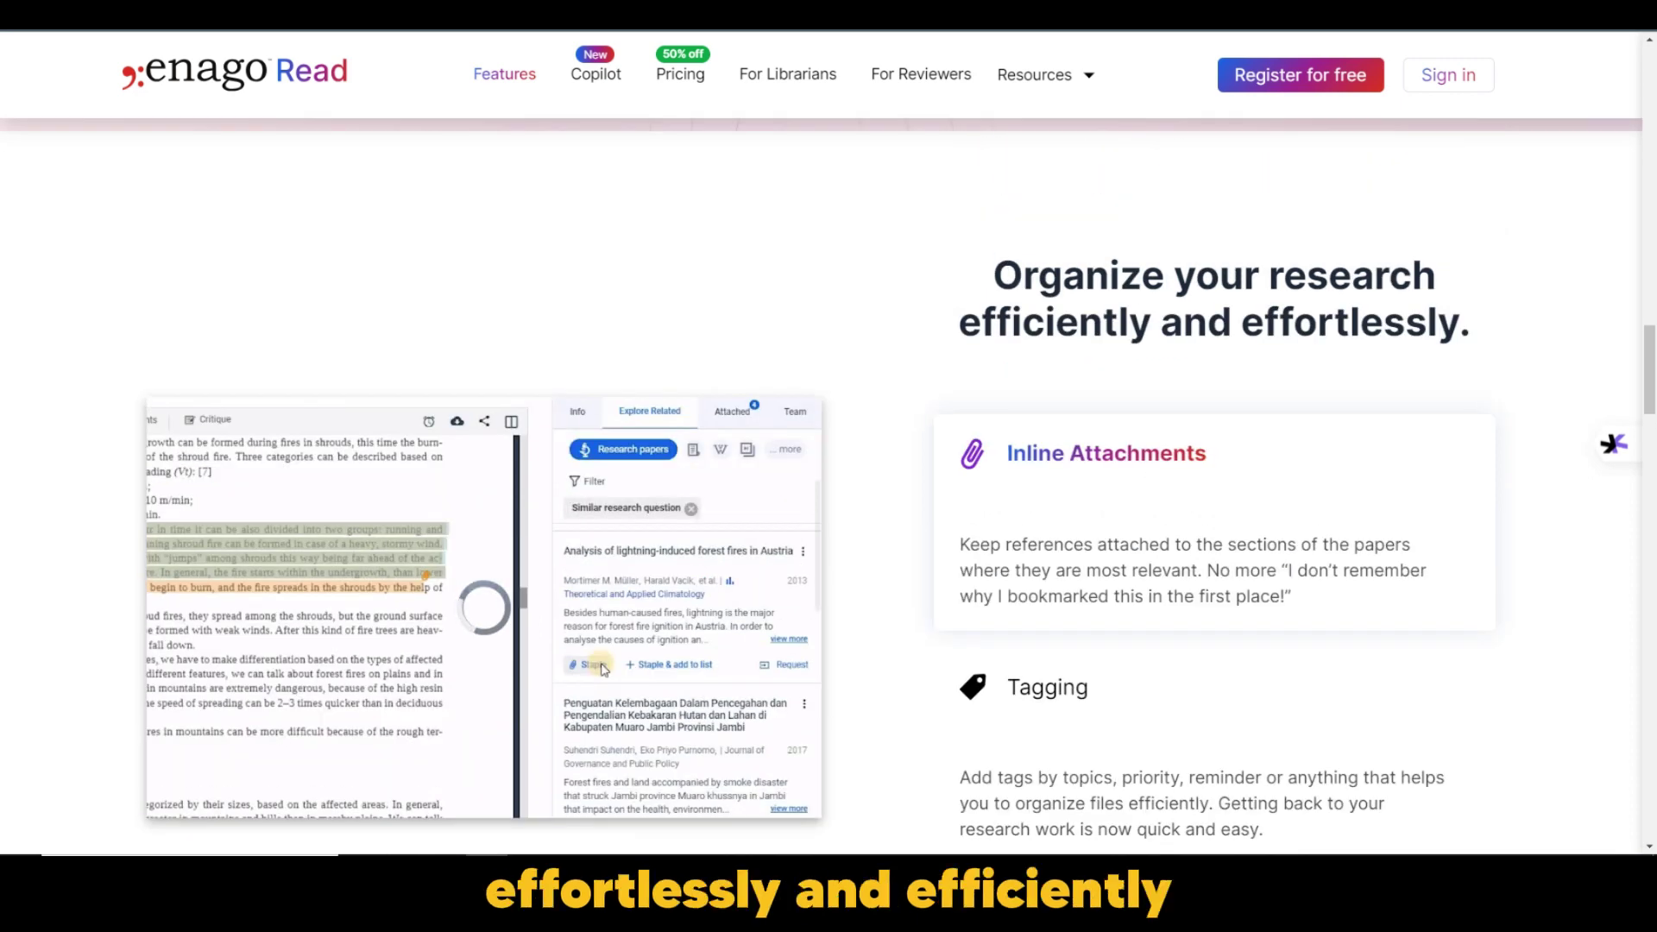
scroll(828, 483, "down", 1)
scroll(828, 483, "down", 1)
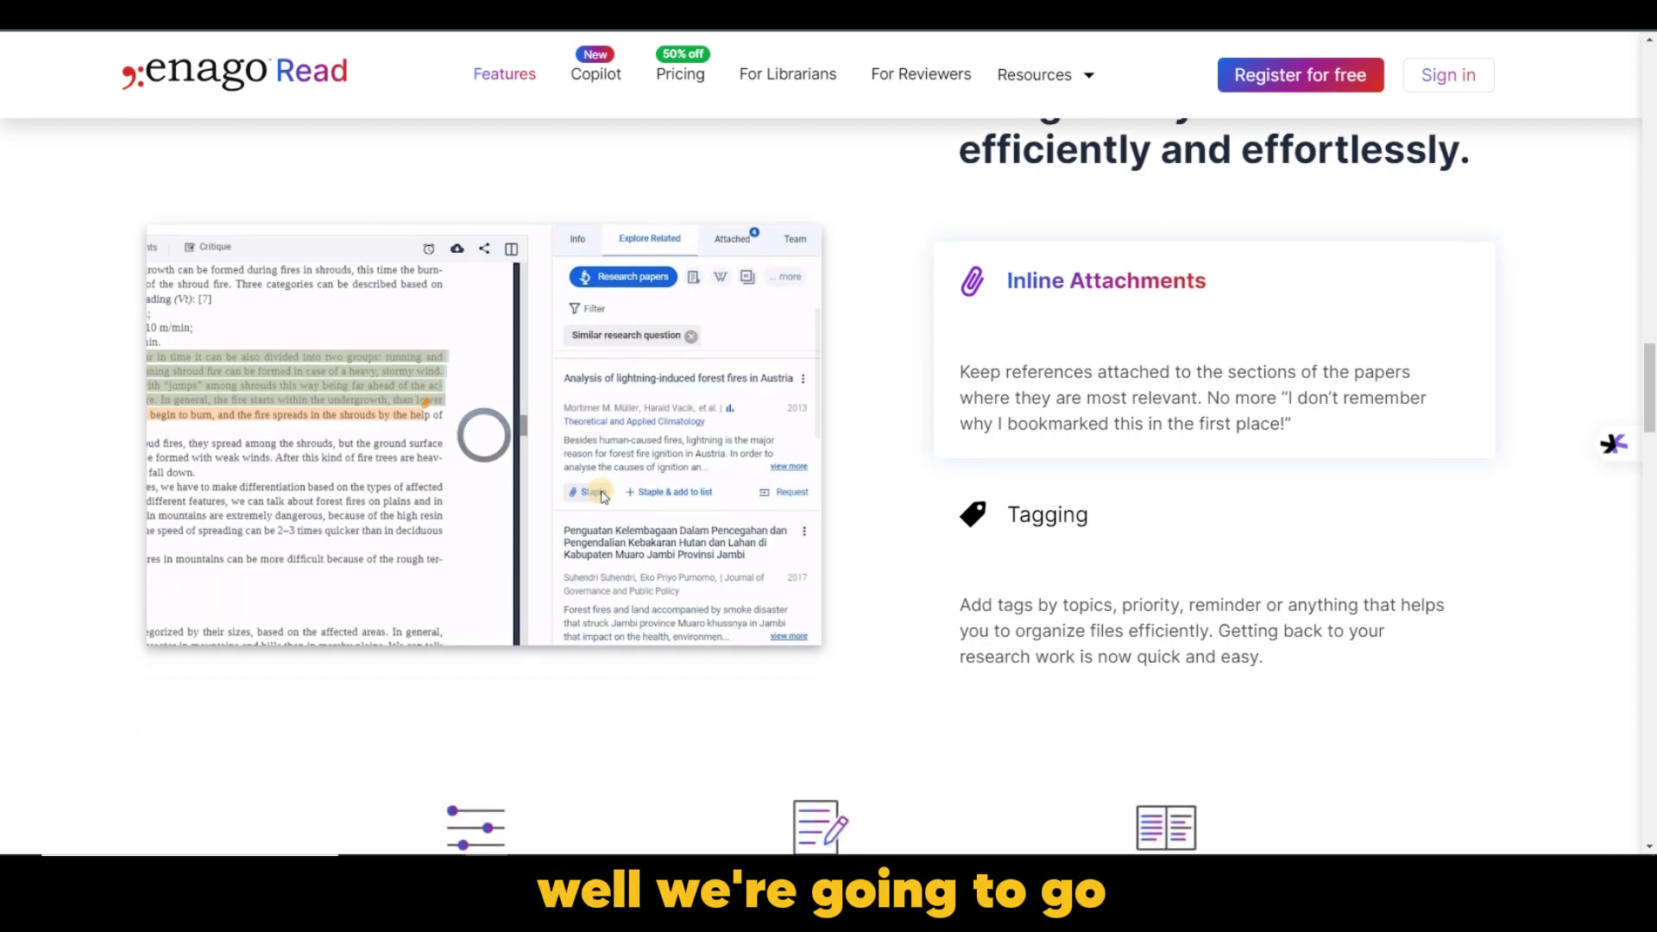
scroll(829, 483, "down", 3)
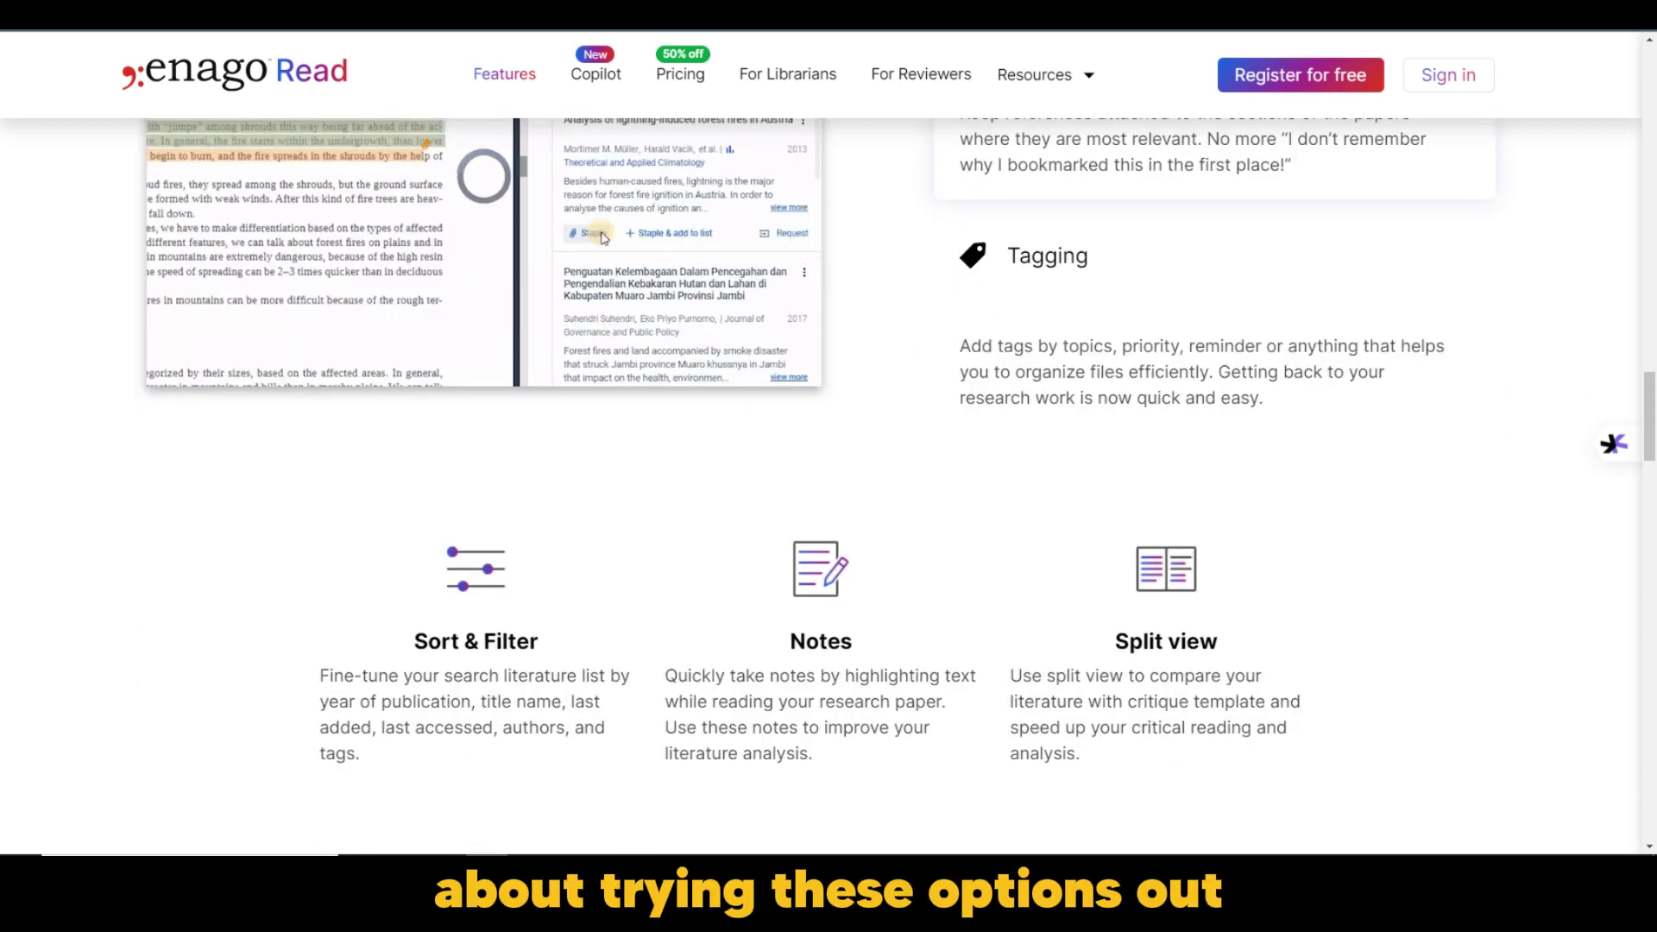
scroll(828, 483, "down", 1)
Step: Open the Pricing page of the Enago Read website
scroll(829, 483, "up", 7)
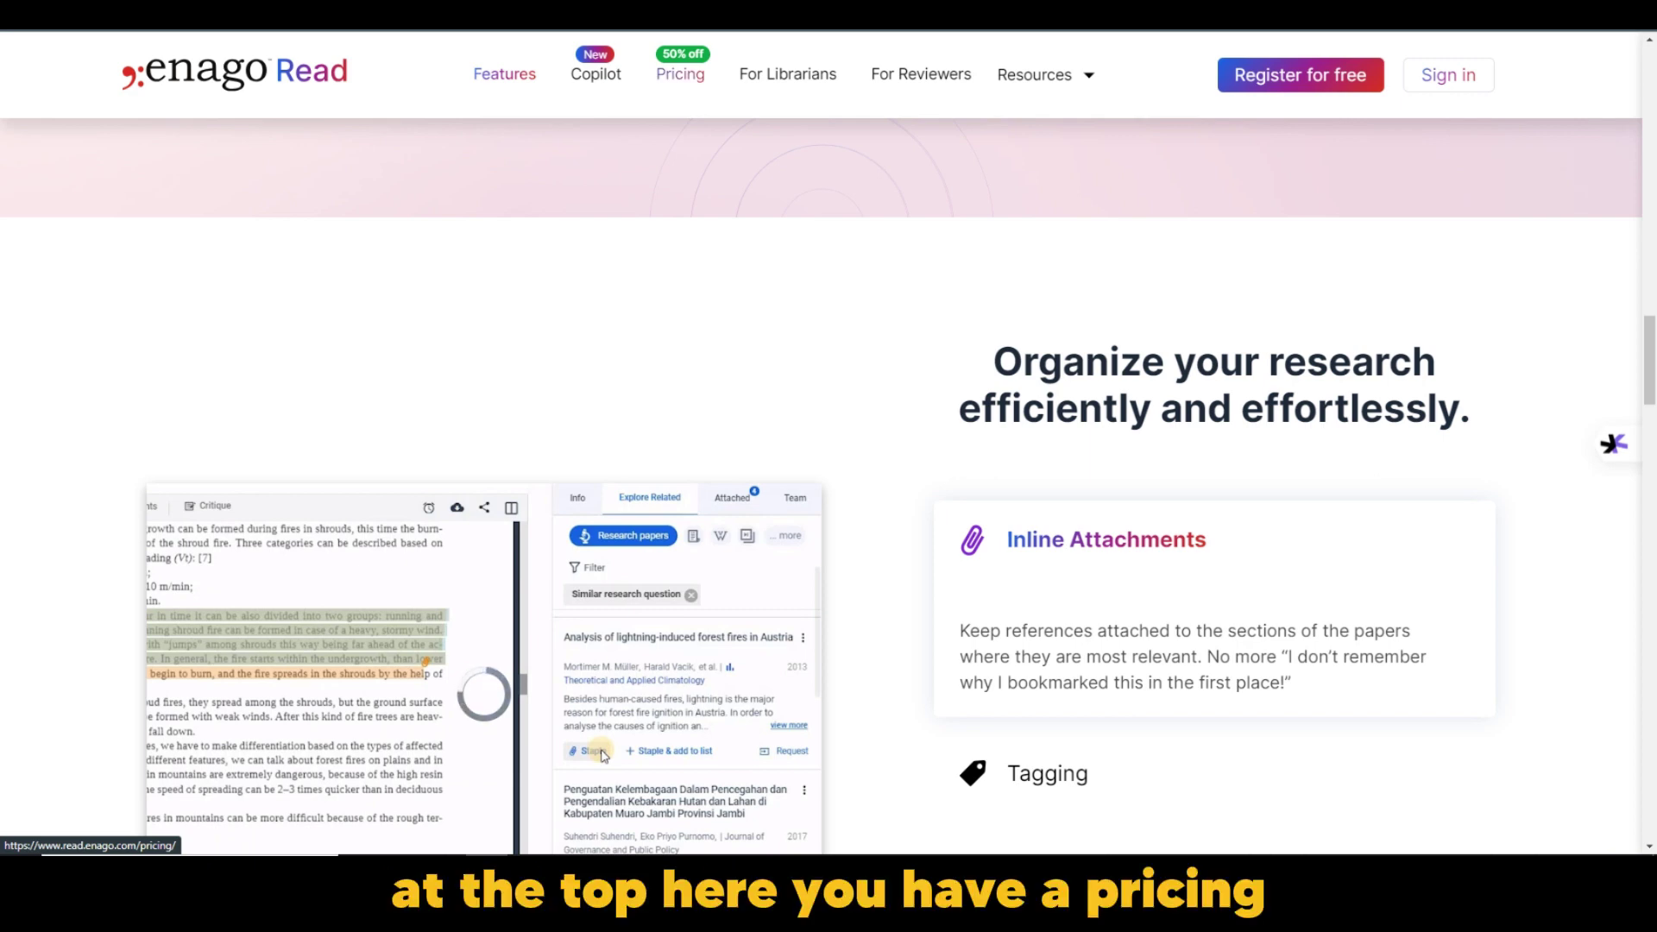
scroll(829, 483, "down", 5)
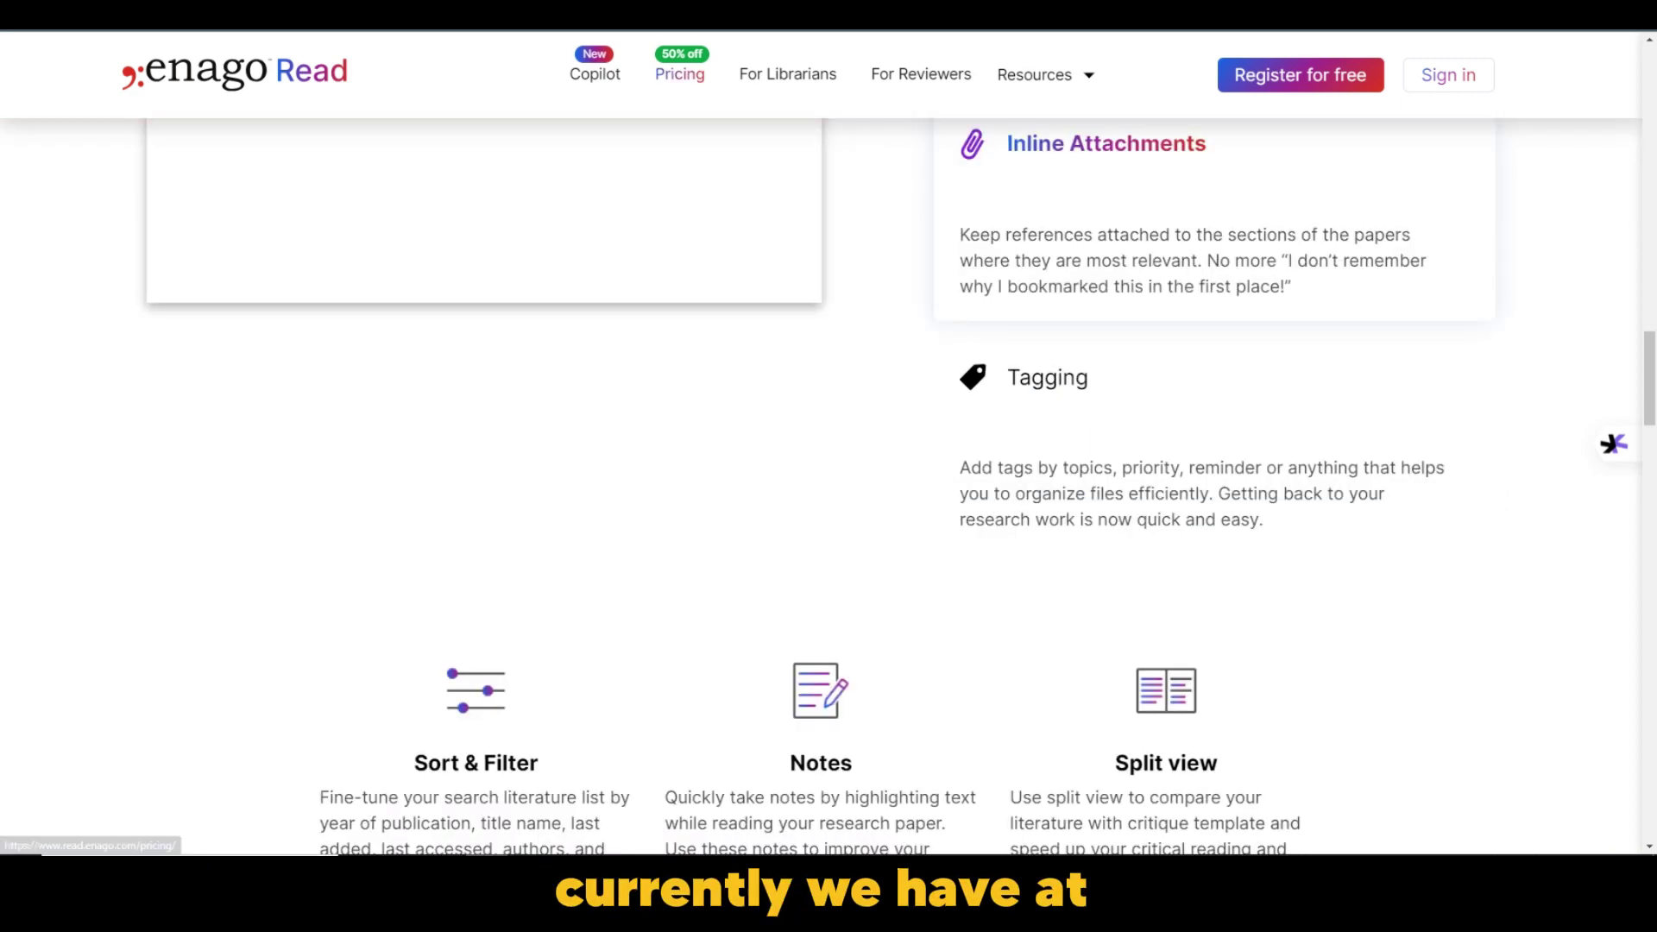
left_click(679, 75)
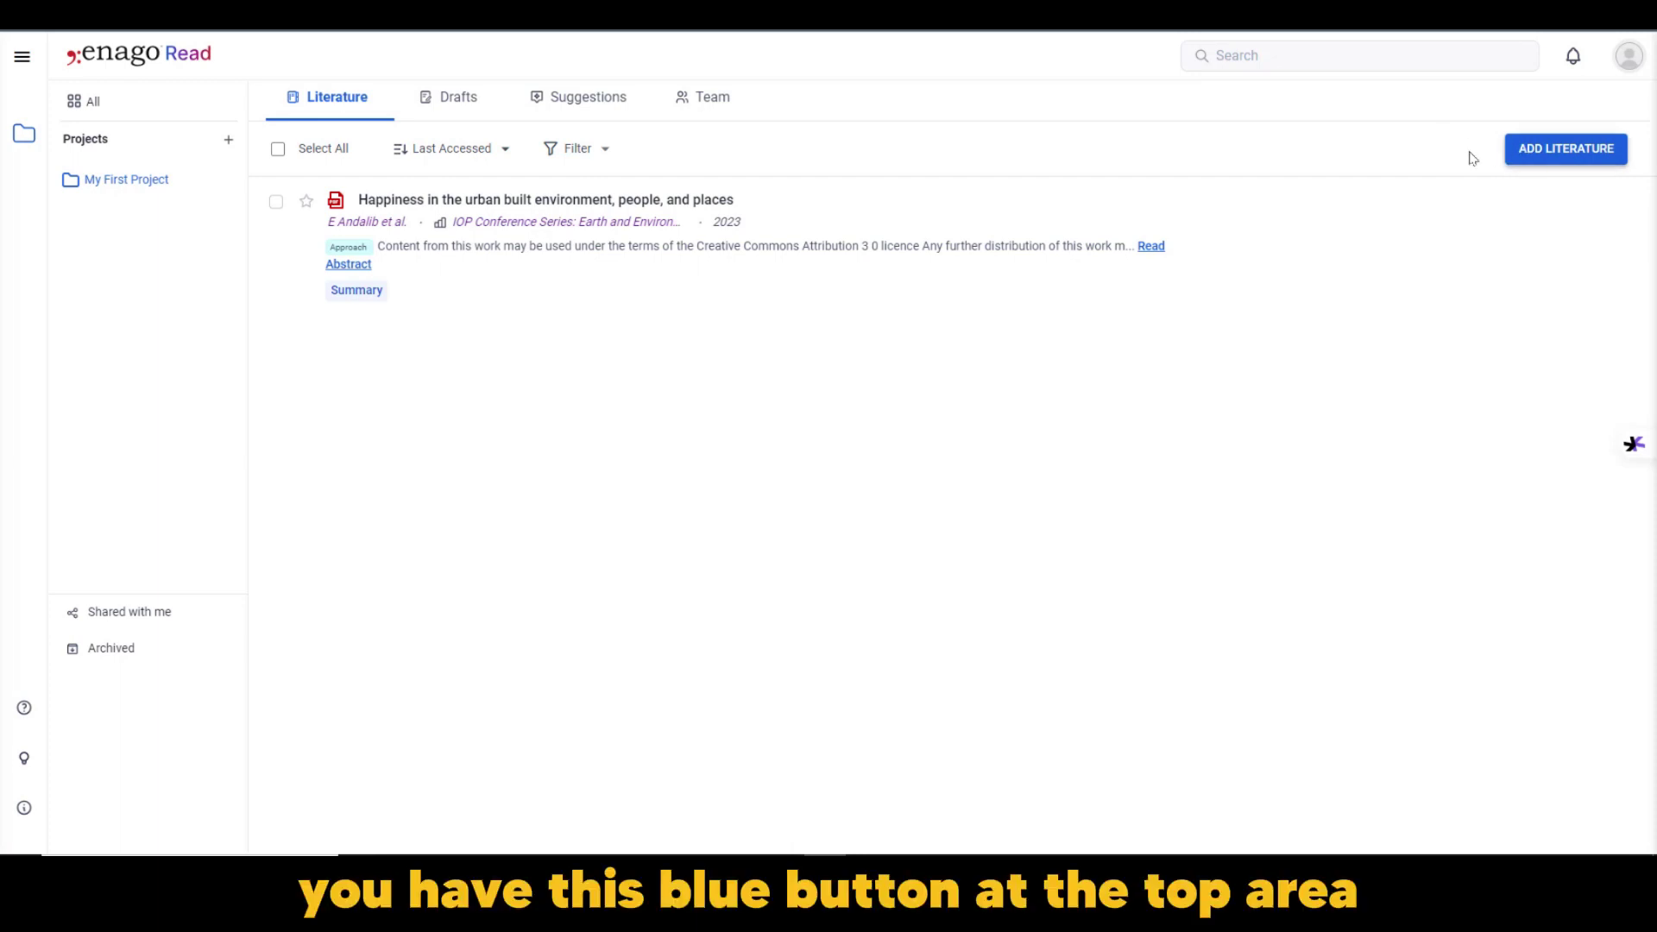
Step: Check the device upload and PDF URL options for adding literature to the project, and close the dialog without adding anything
left_click(1563, 153)
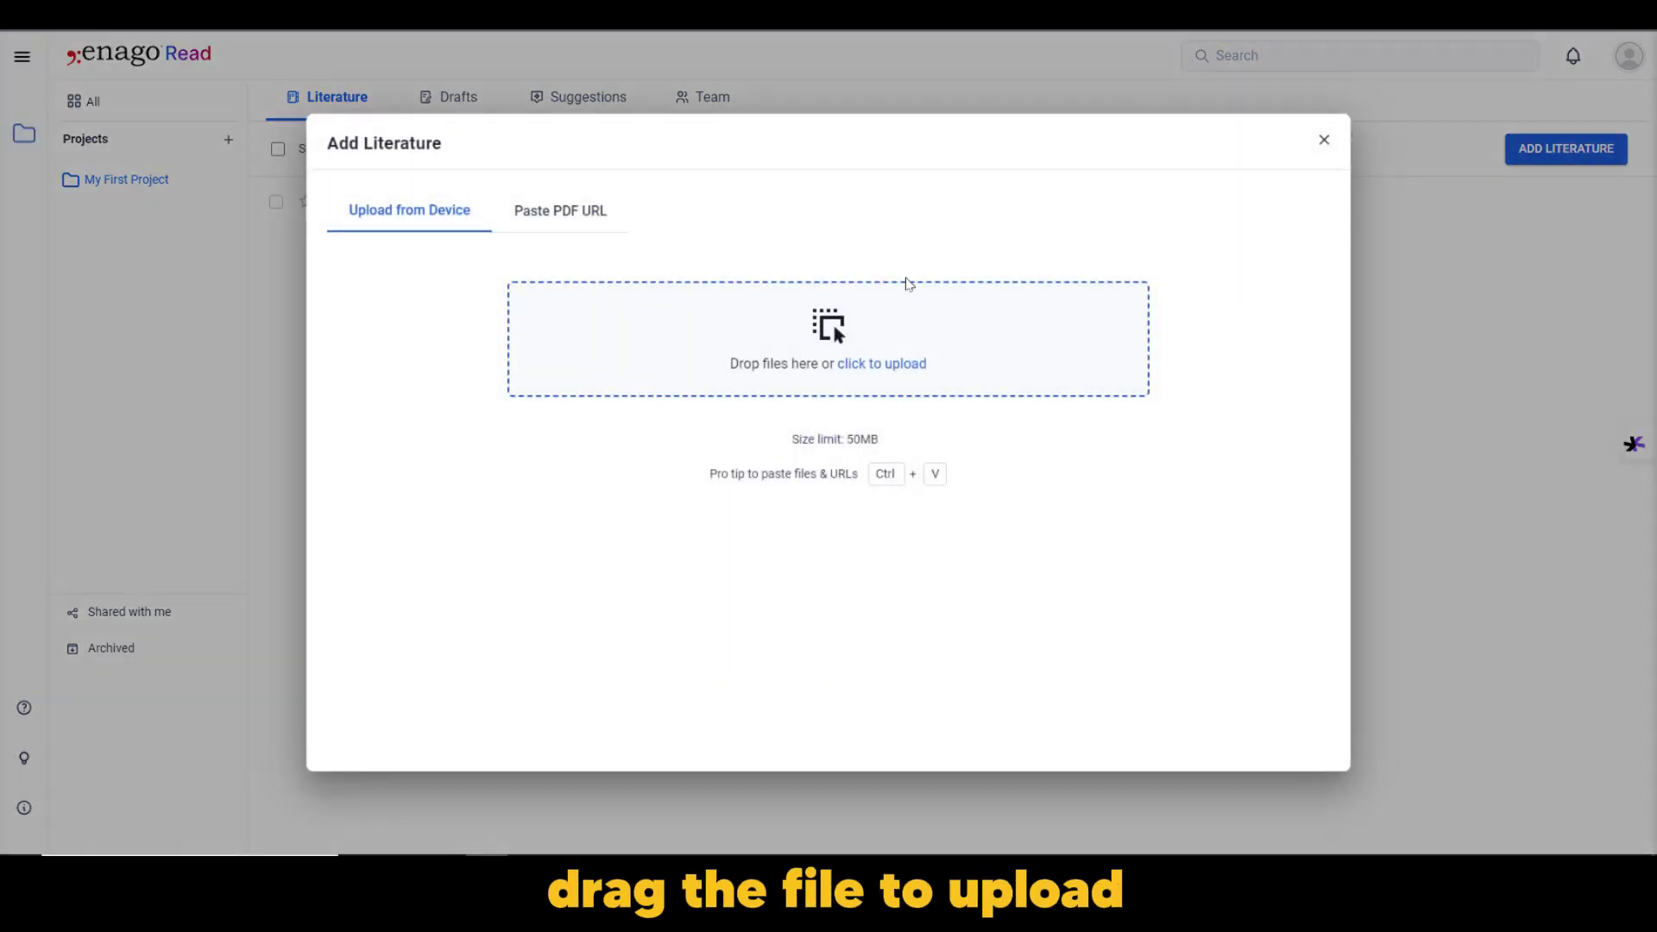
left_click(571, 219)
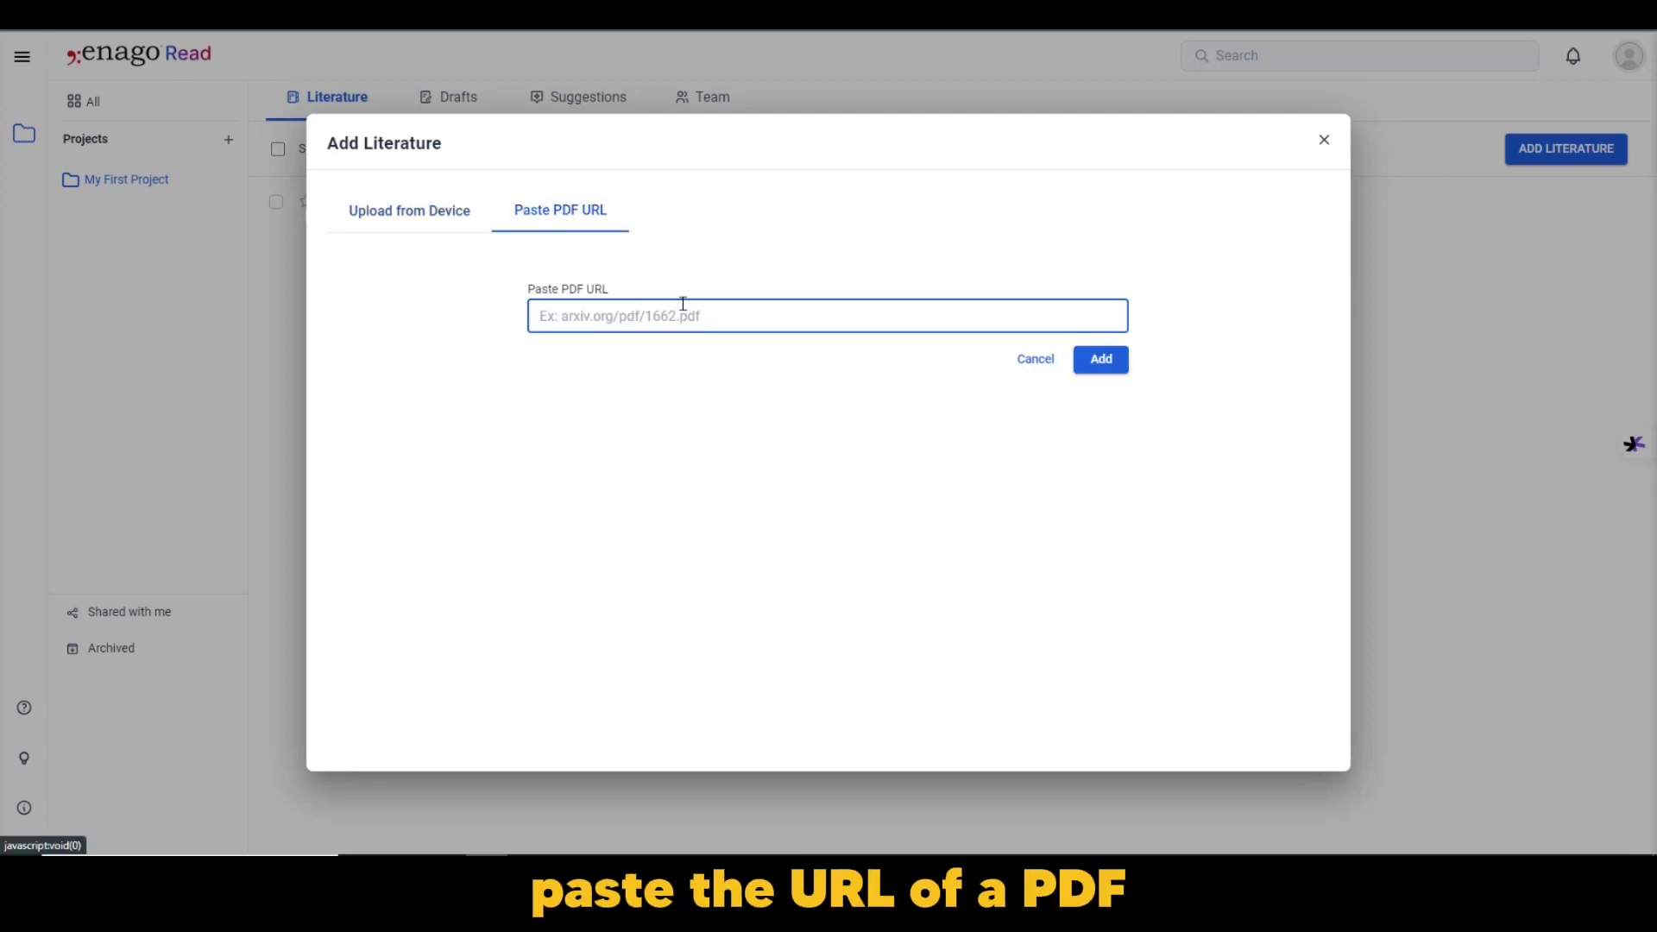
left_click(1324, 141)
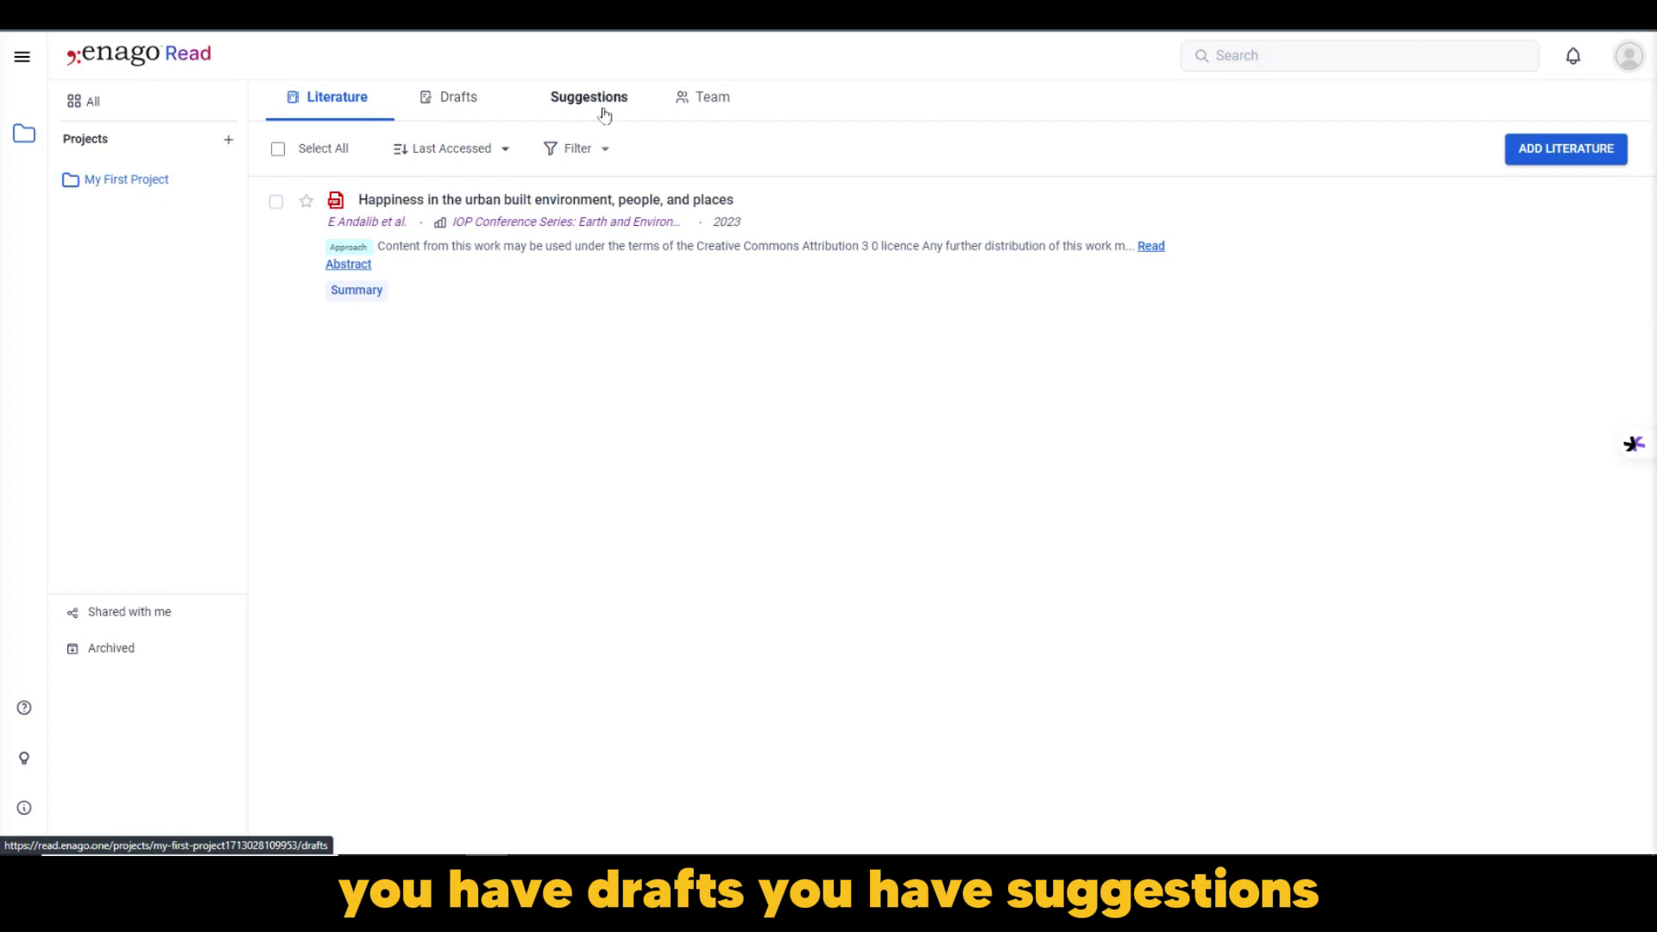
Step: View the project's team page and return to its literature list
left_click(706, 97)
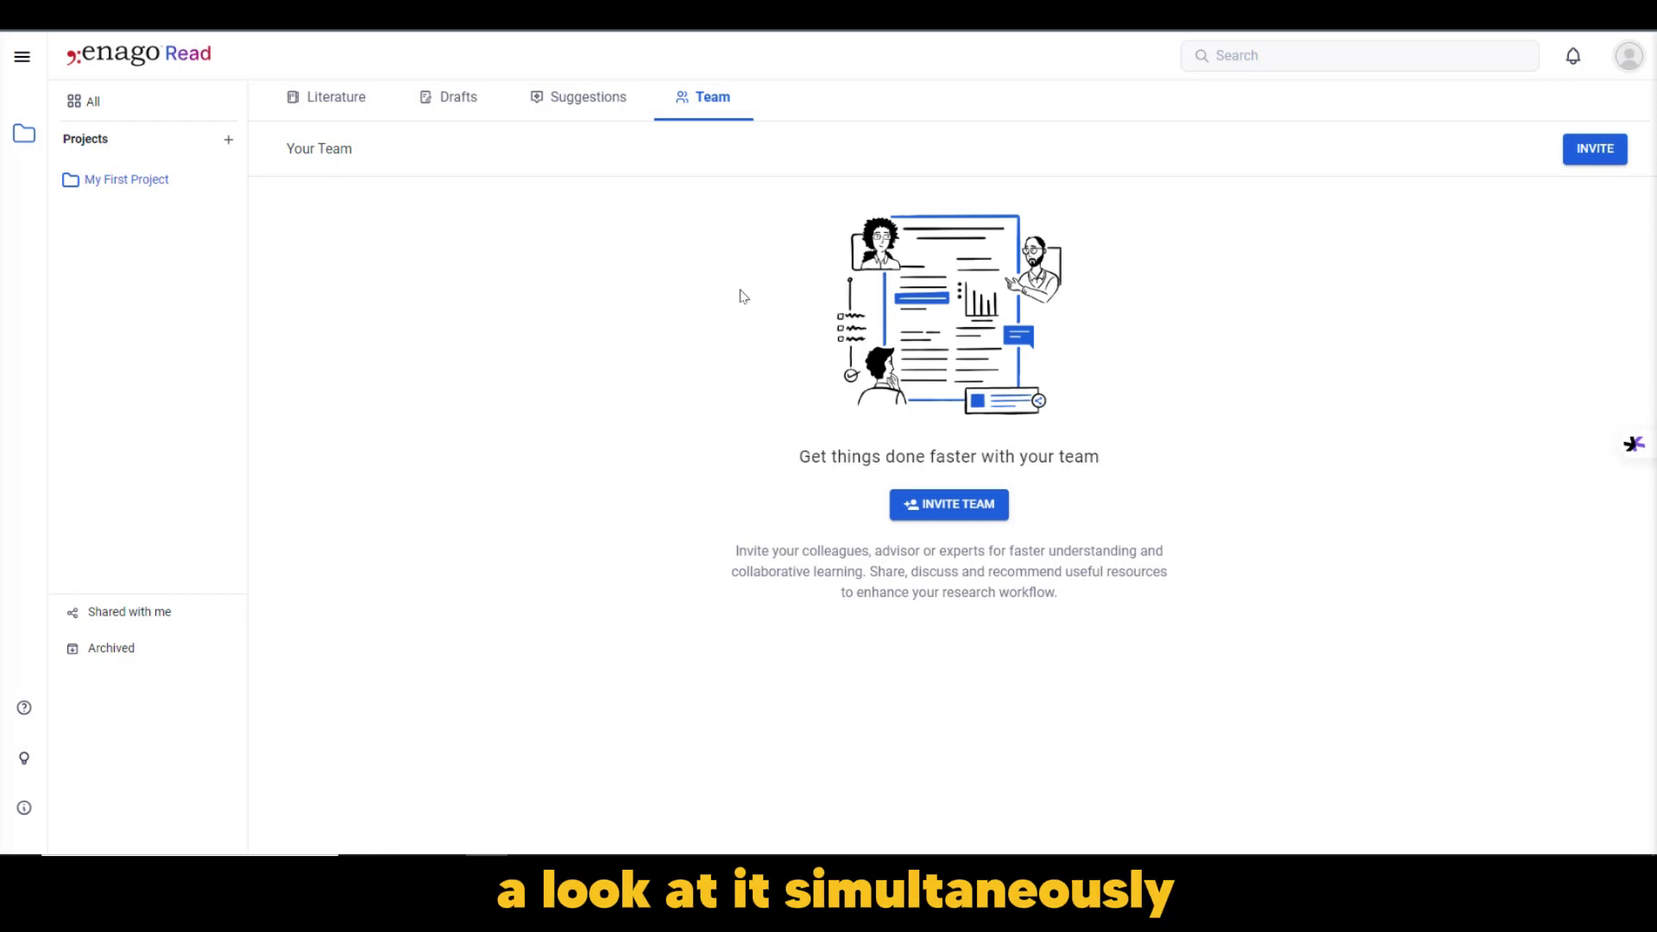
left_click(344, 108)
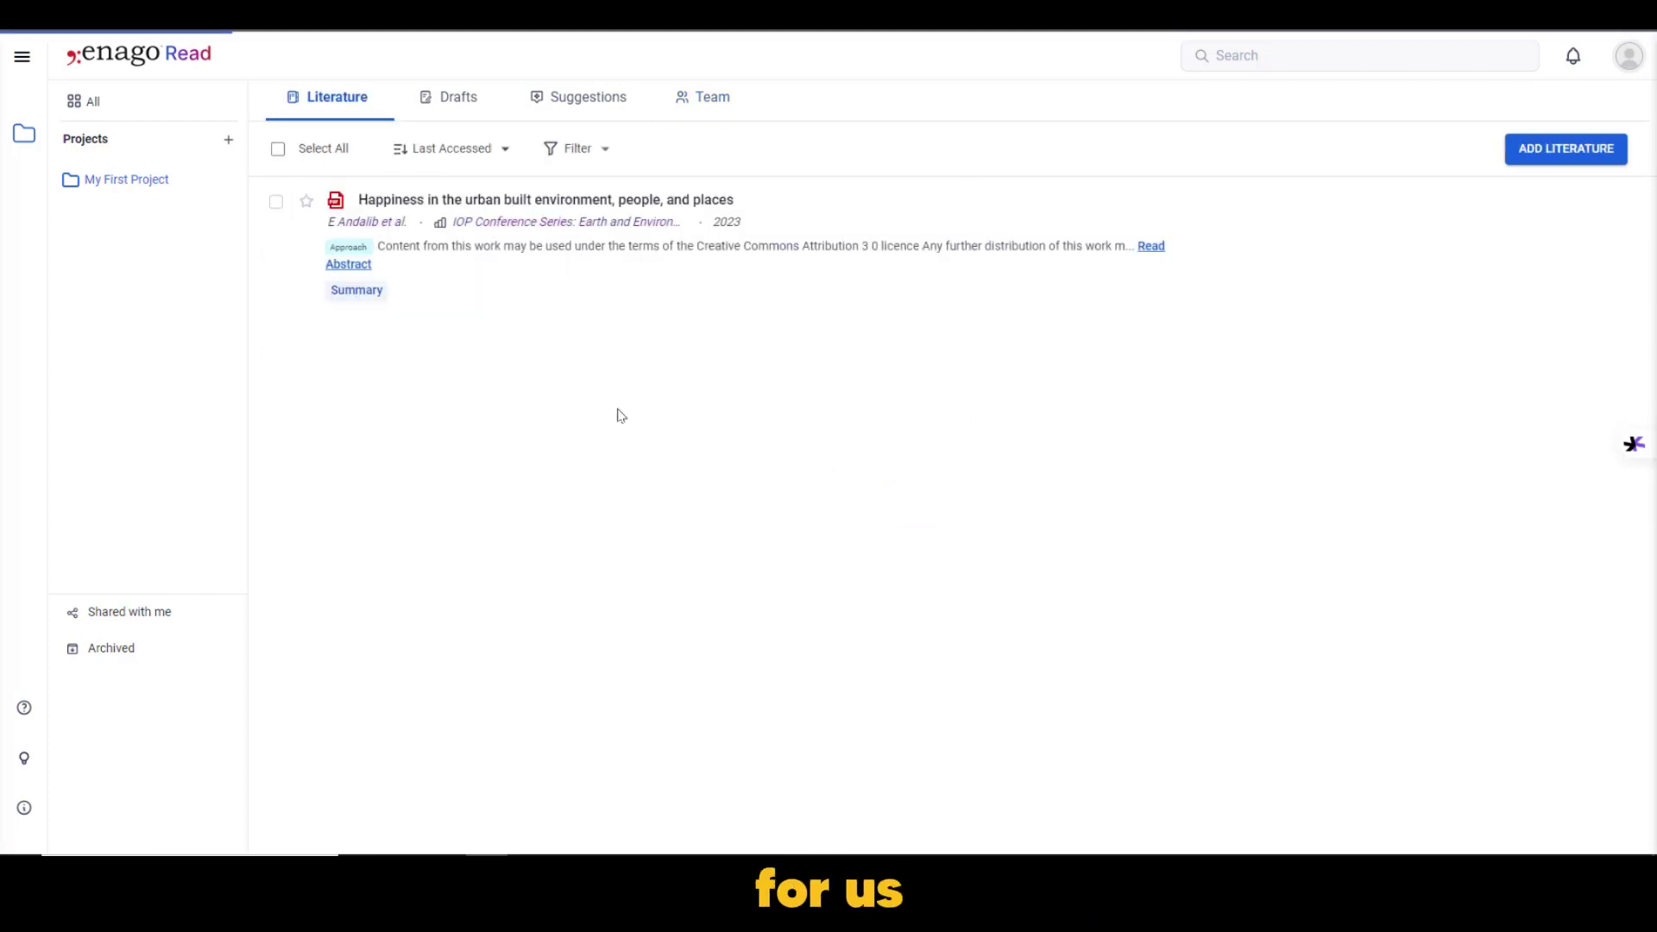
Step: Open the paper "Happiness in the urban built environment, people, and places", skim its first pages and return to its beginning
mouse_move(420, 231)
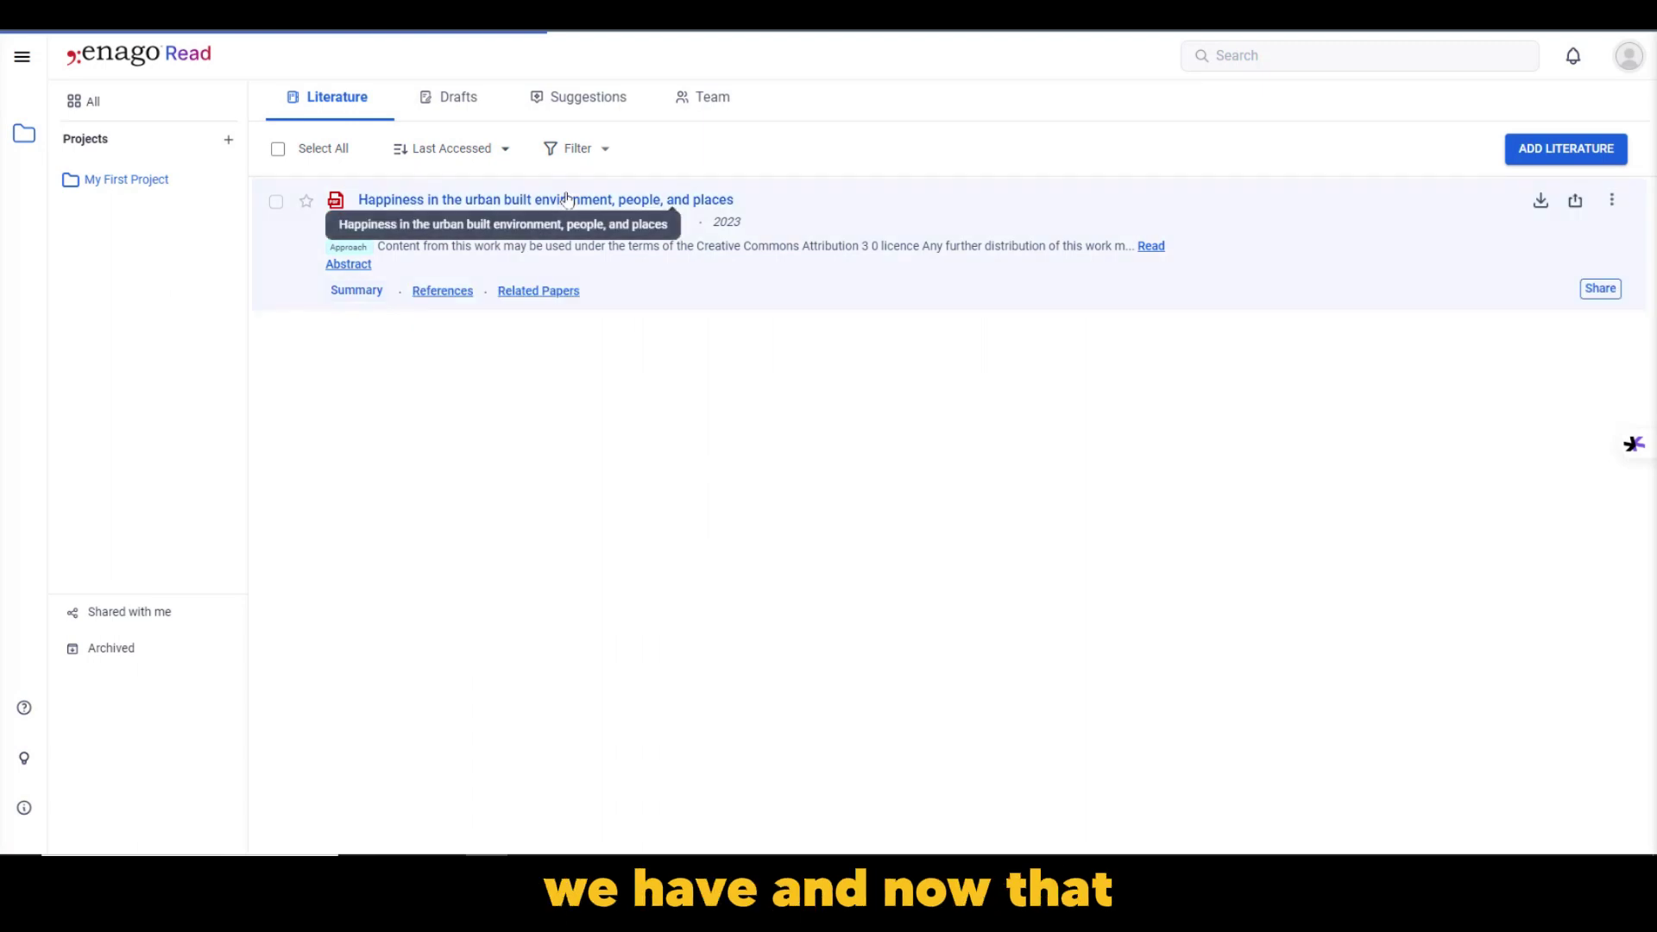
left_click(567, 199)
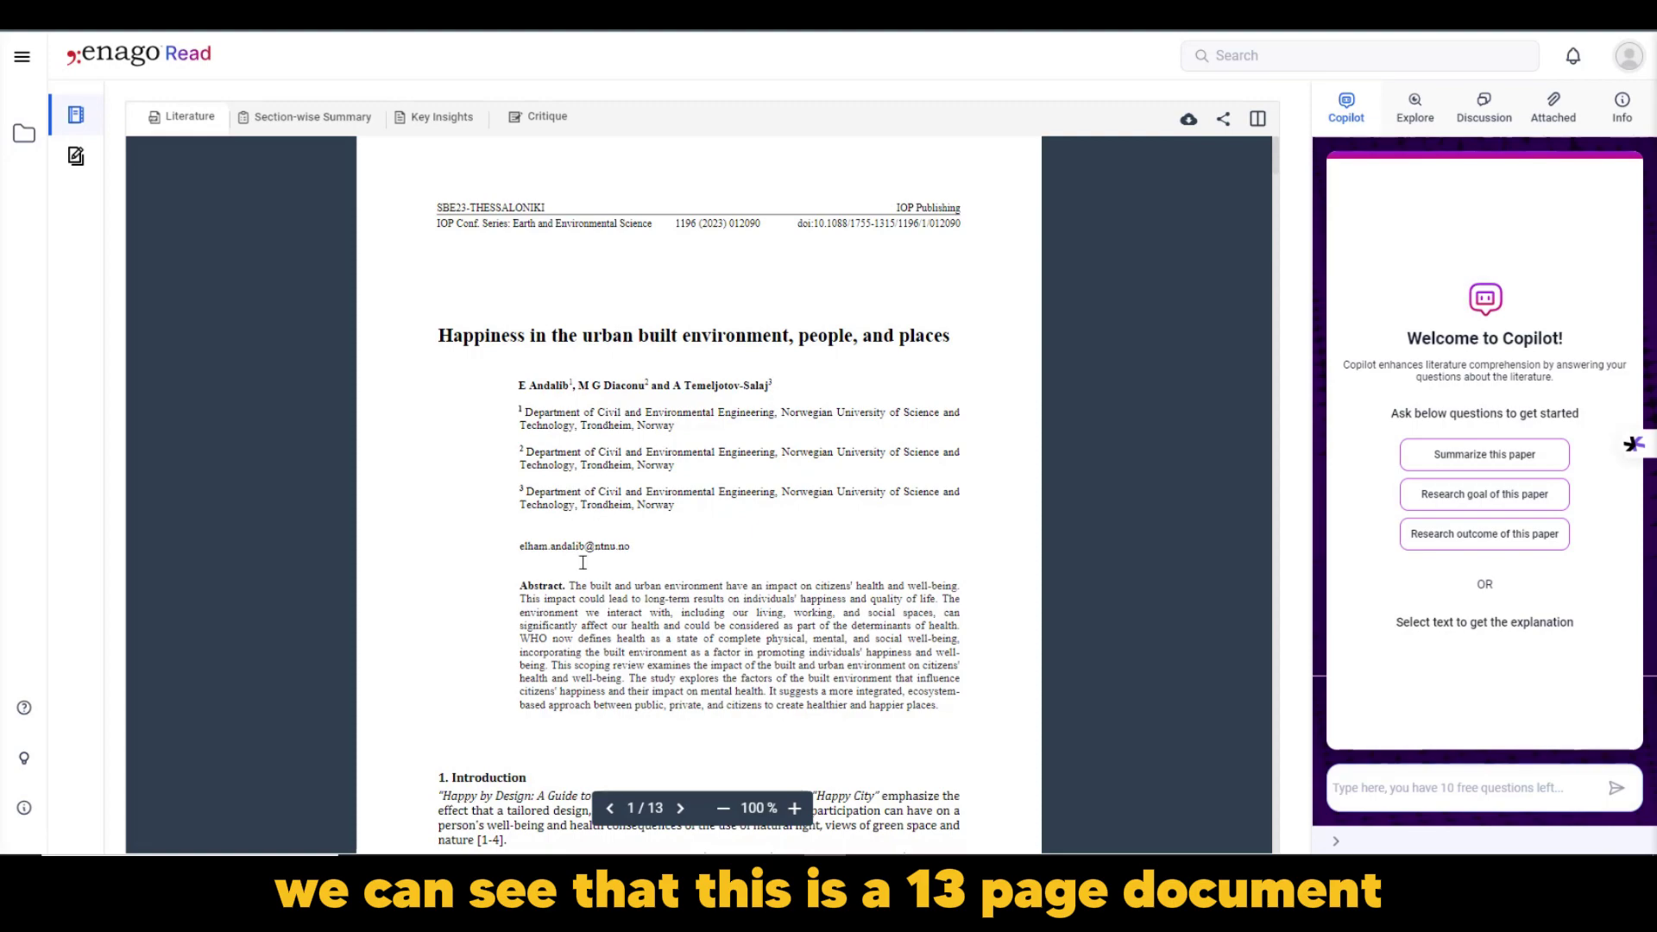
scroll(485, 466, "down", 5)
scroll(574, 570, "down", 13)
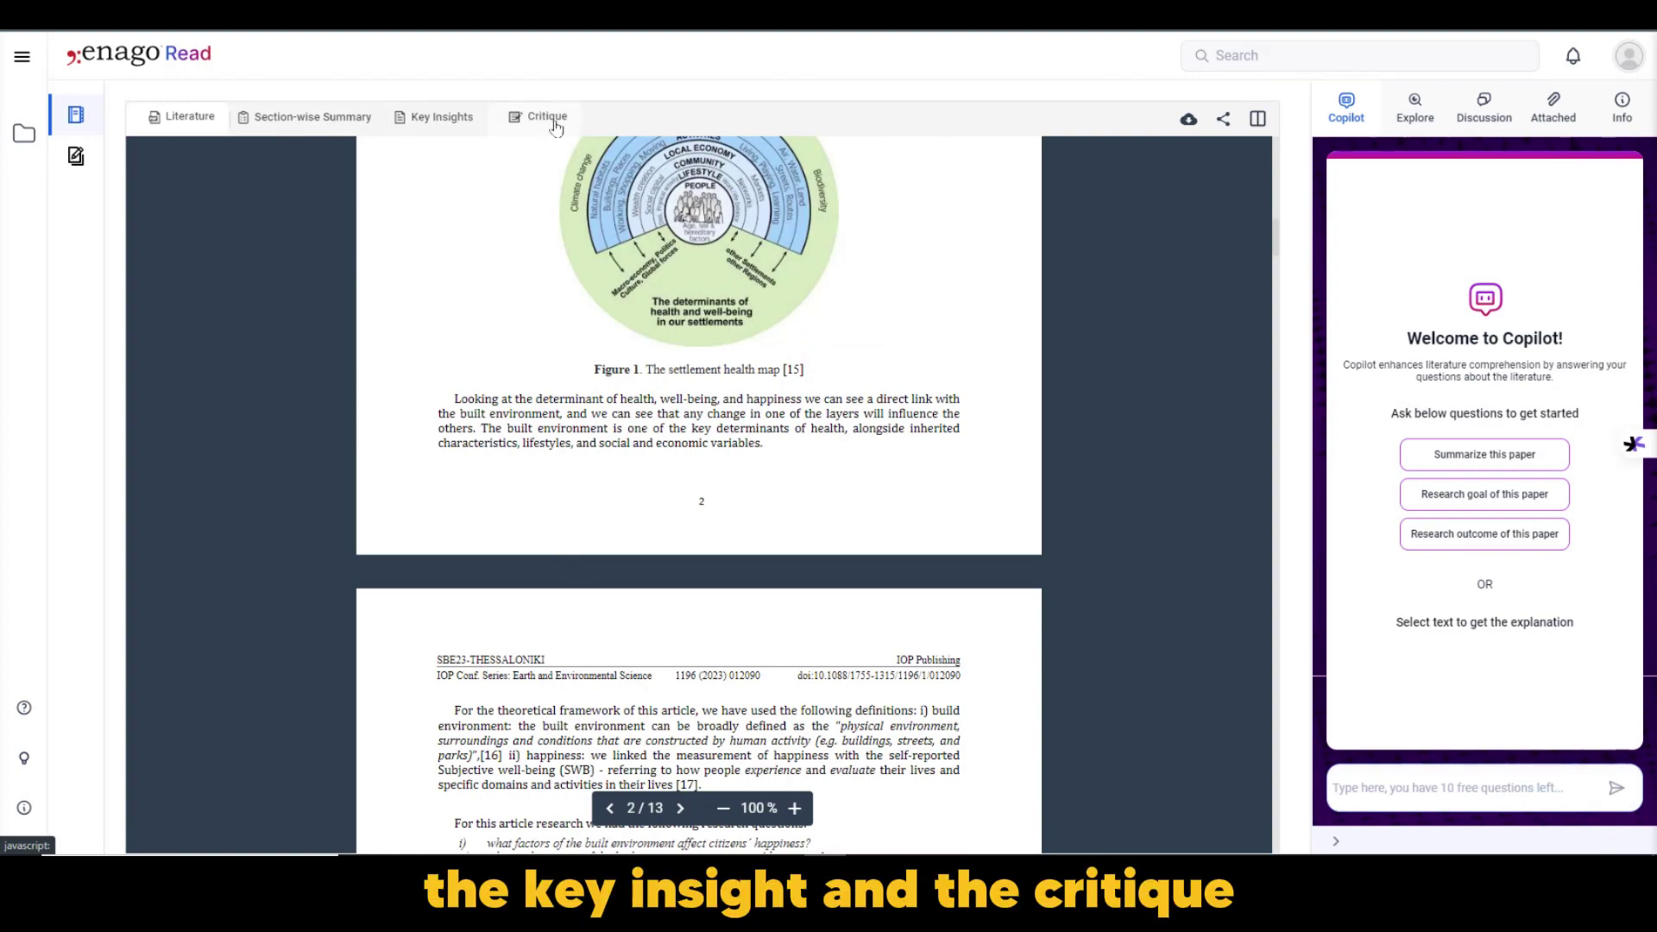
scroll(665, 432, "up", 10)
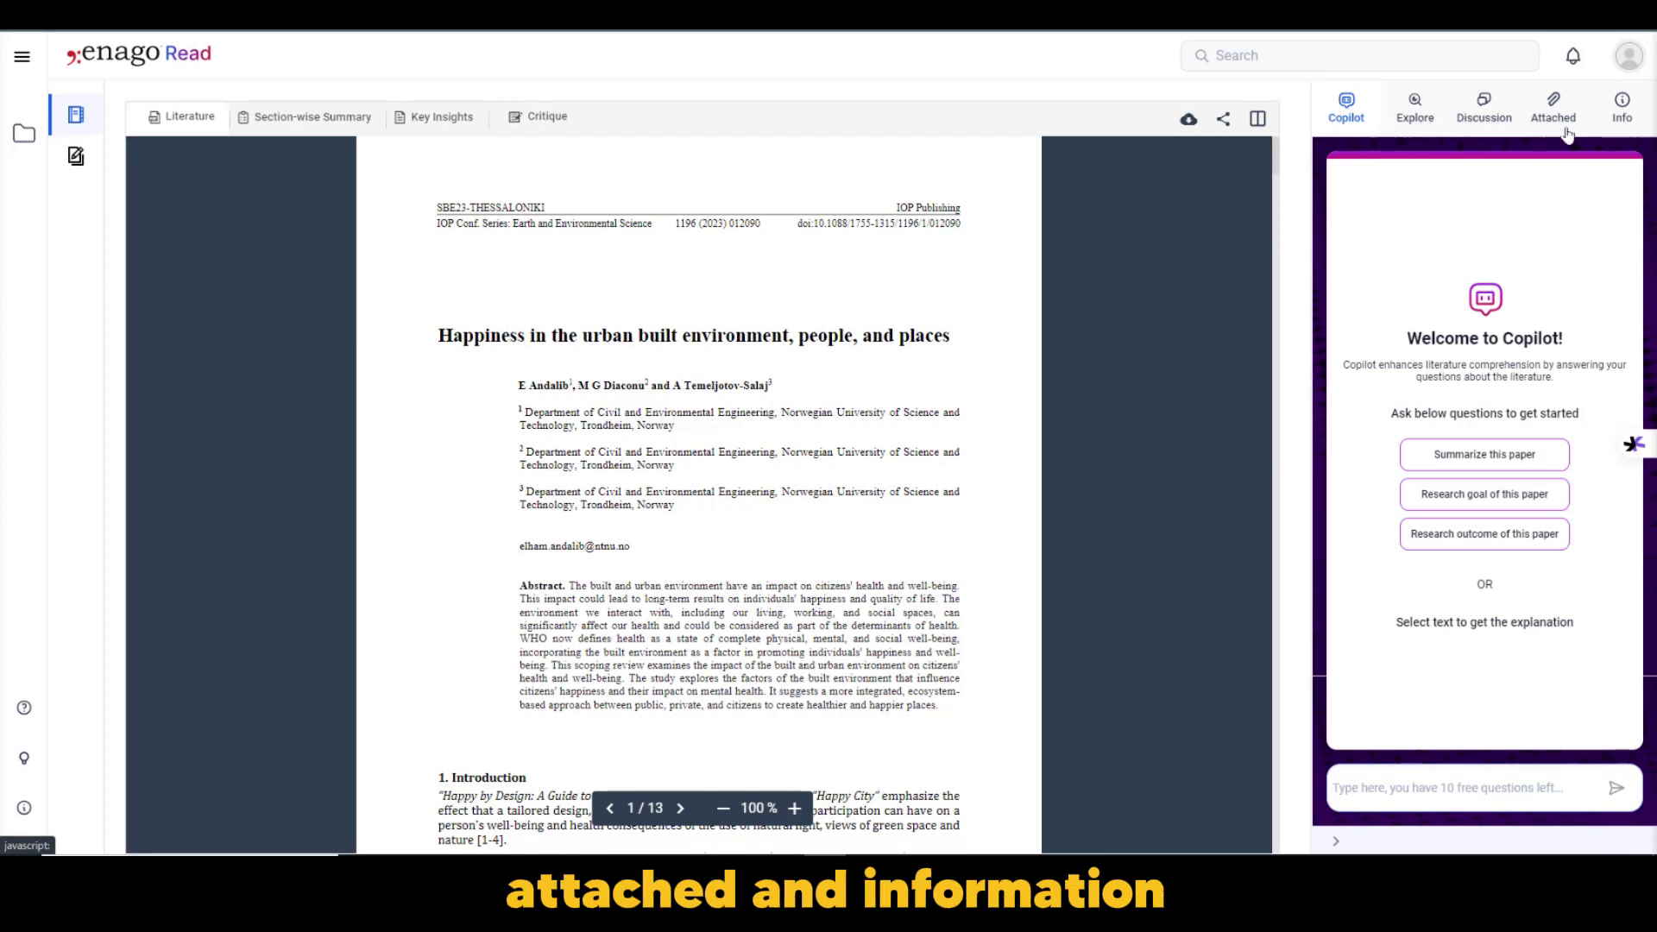
Step: Look through the paper's info, attached resources, discussion activity and explore options, and return to Copilot's question box
left_click(1622, 108)
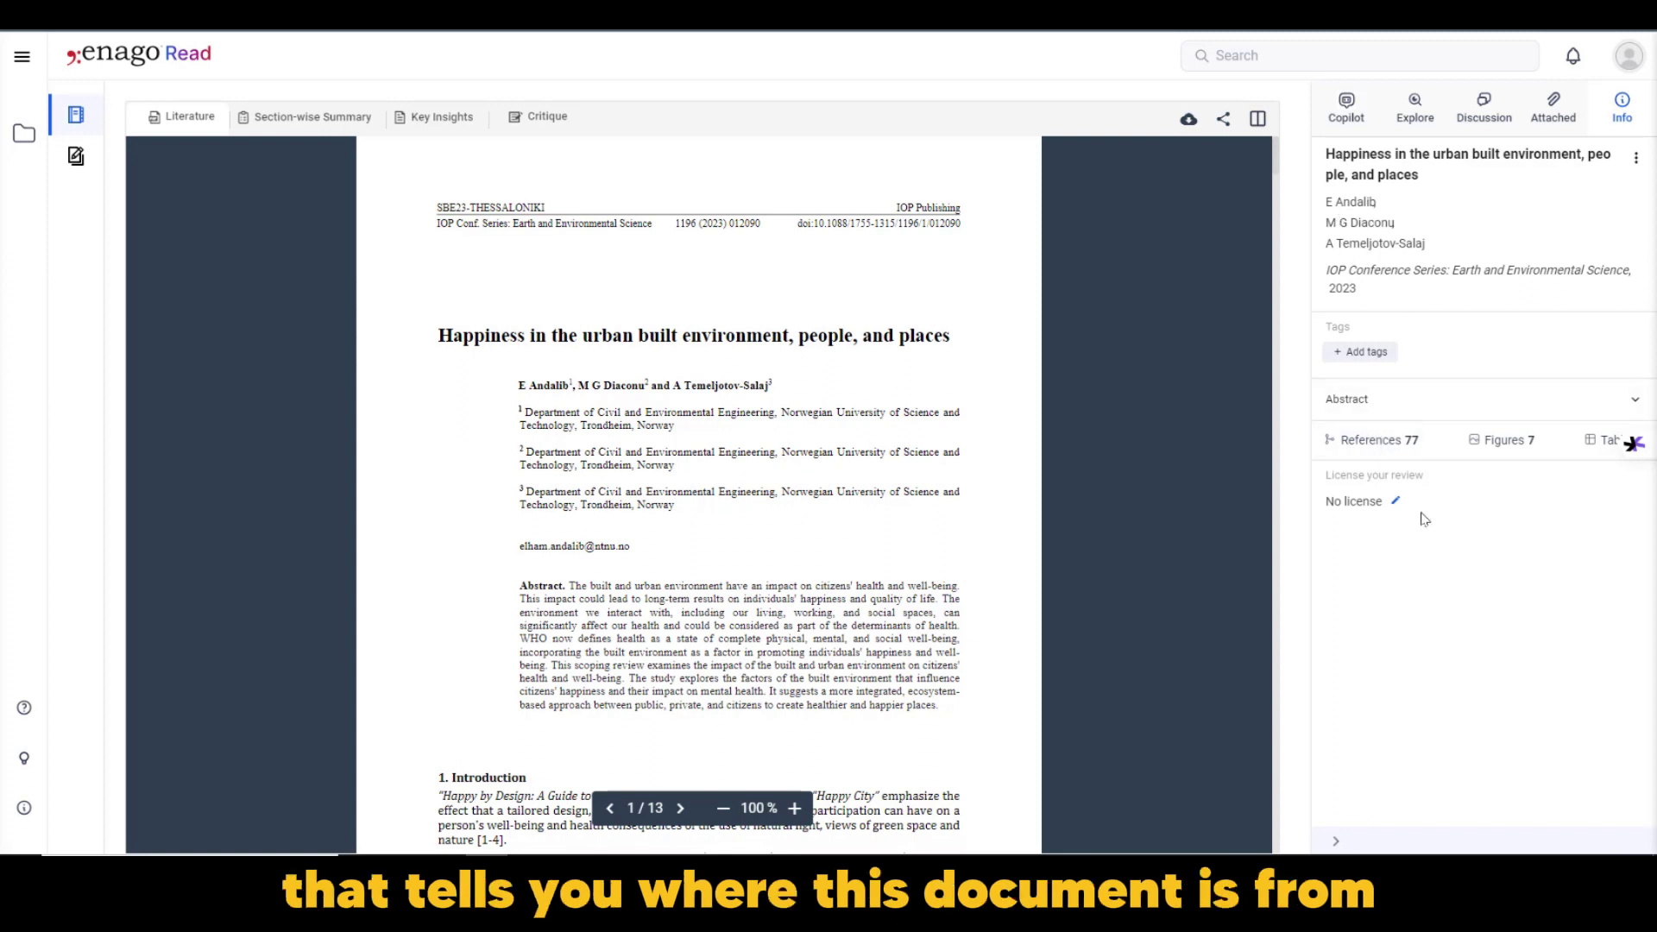
left_click(1556, 112)
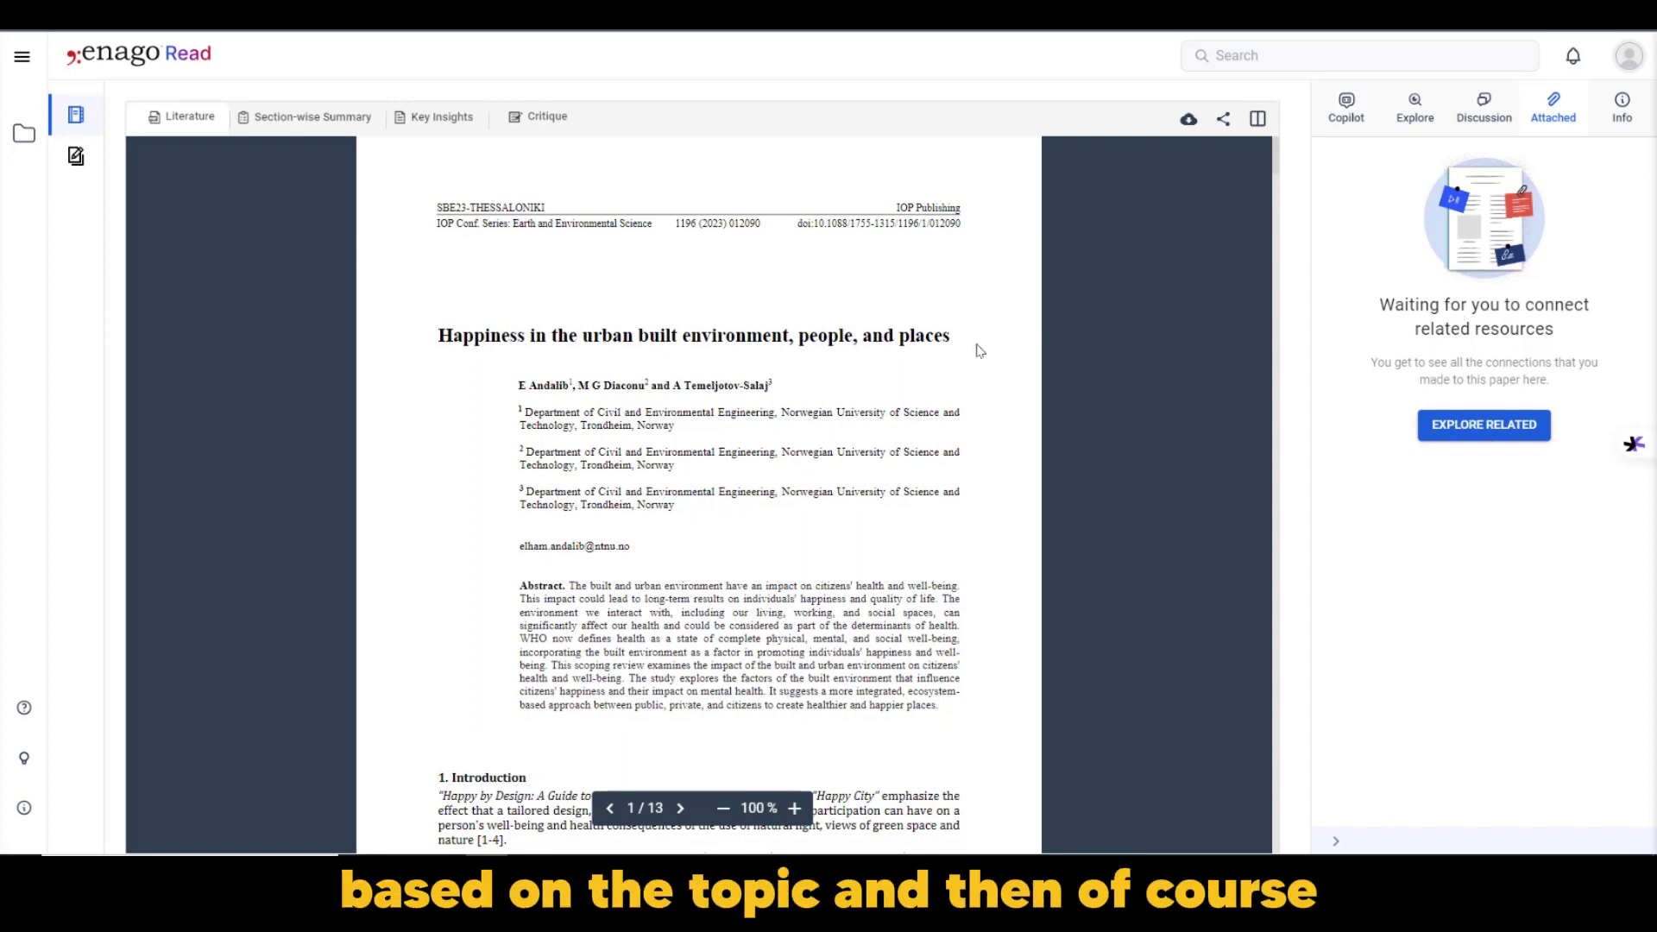
left_click(1484, 107)
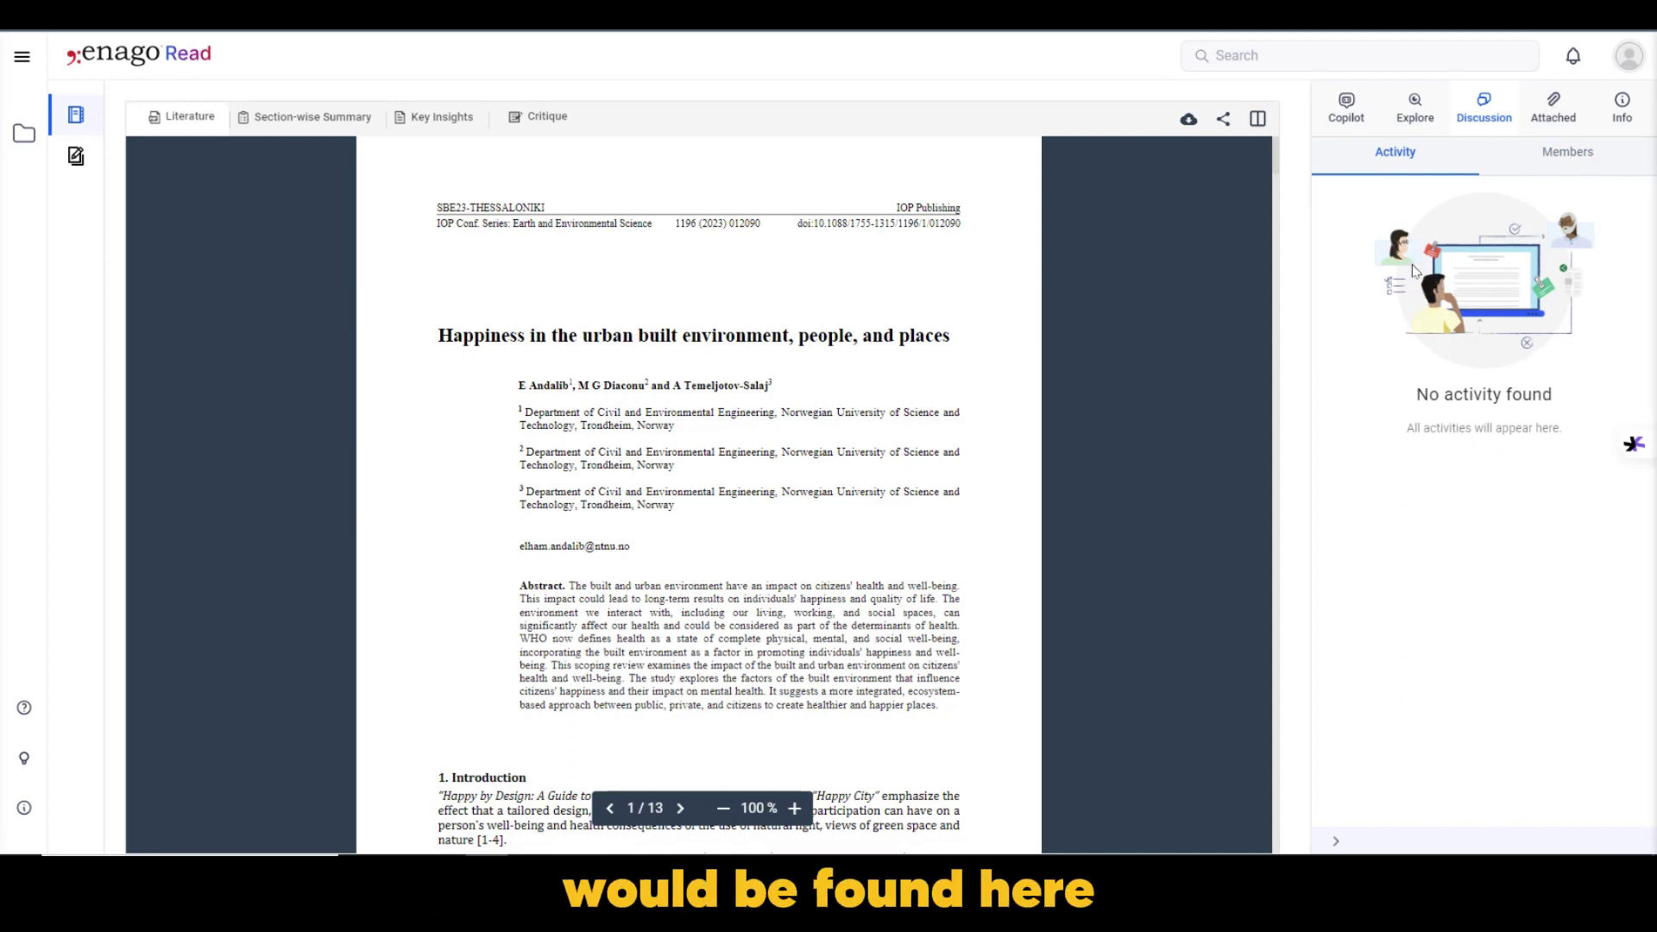
left_click(1414, 111)
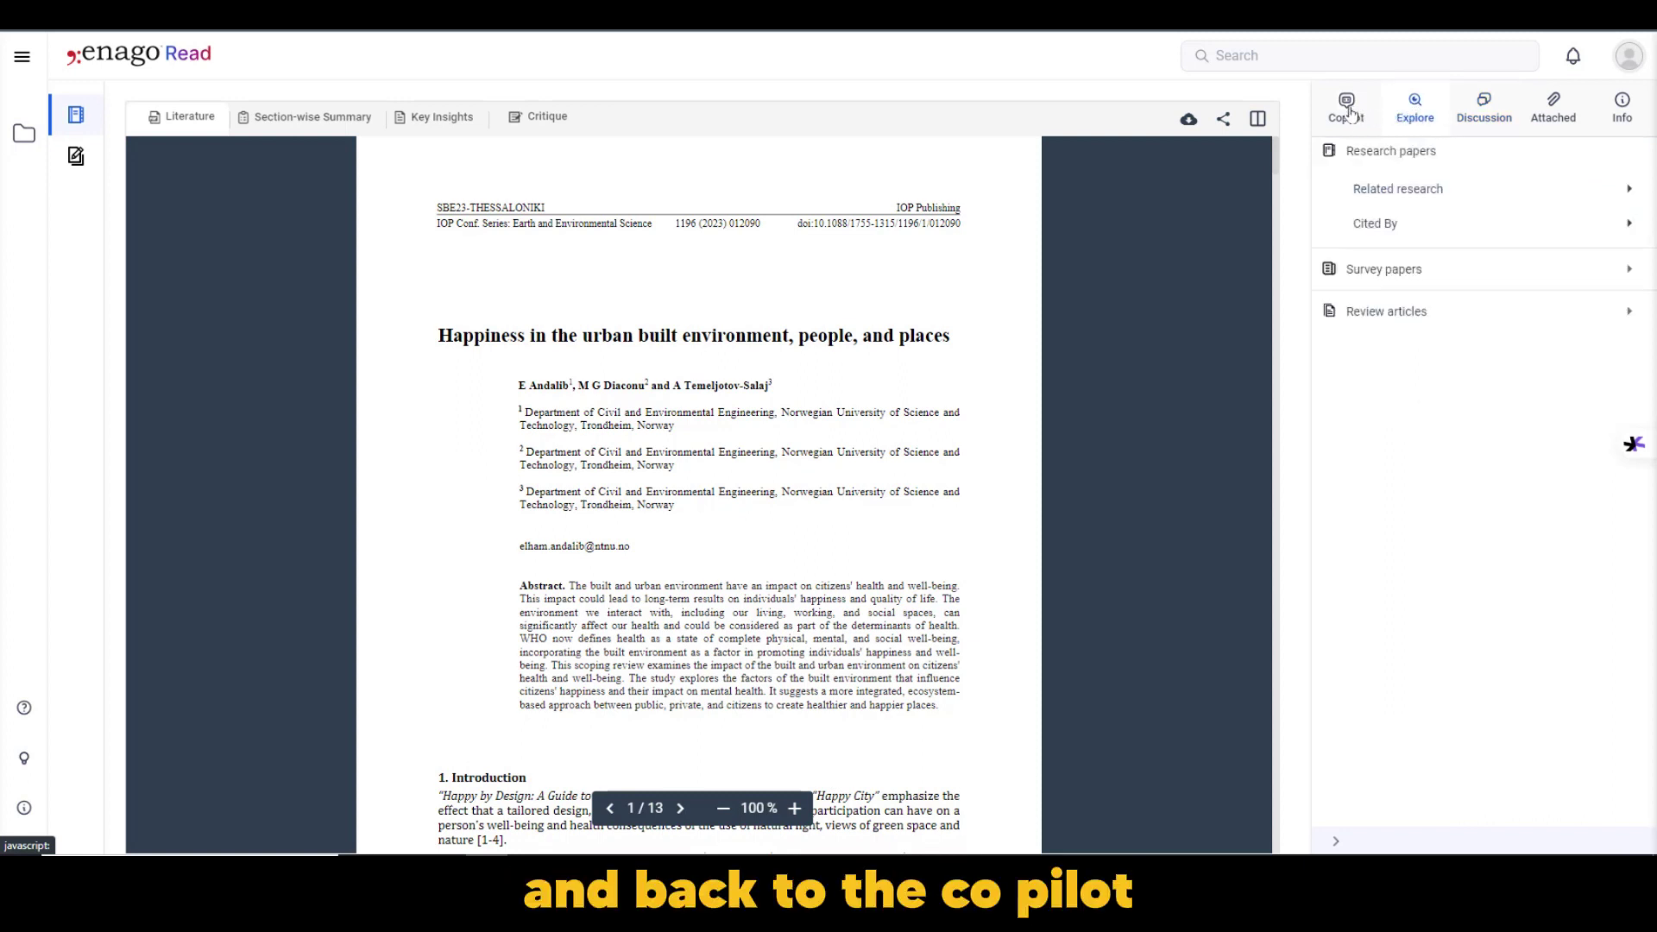
left_click(1348, 111)
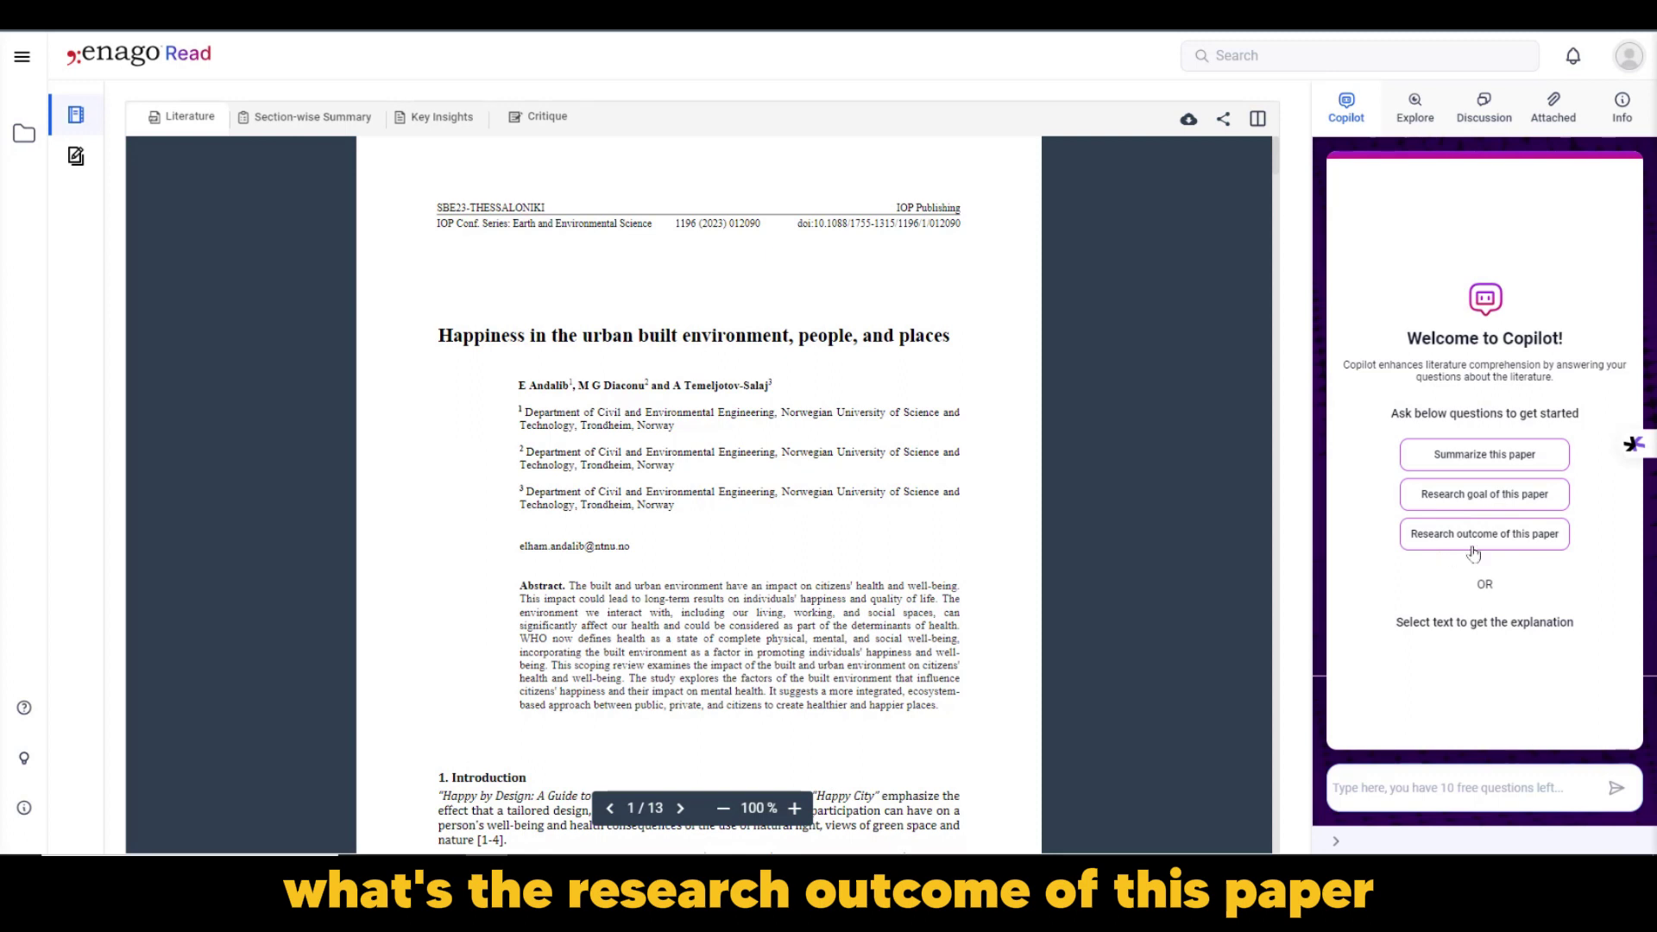
left_click(1415, 789)
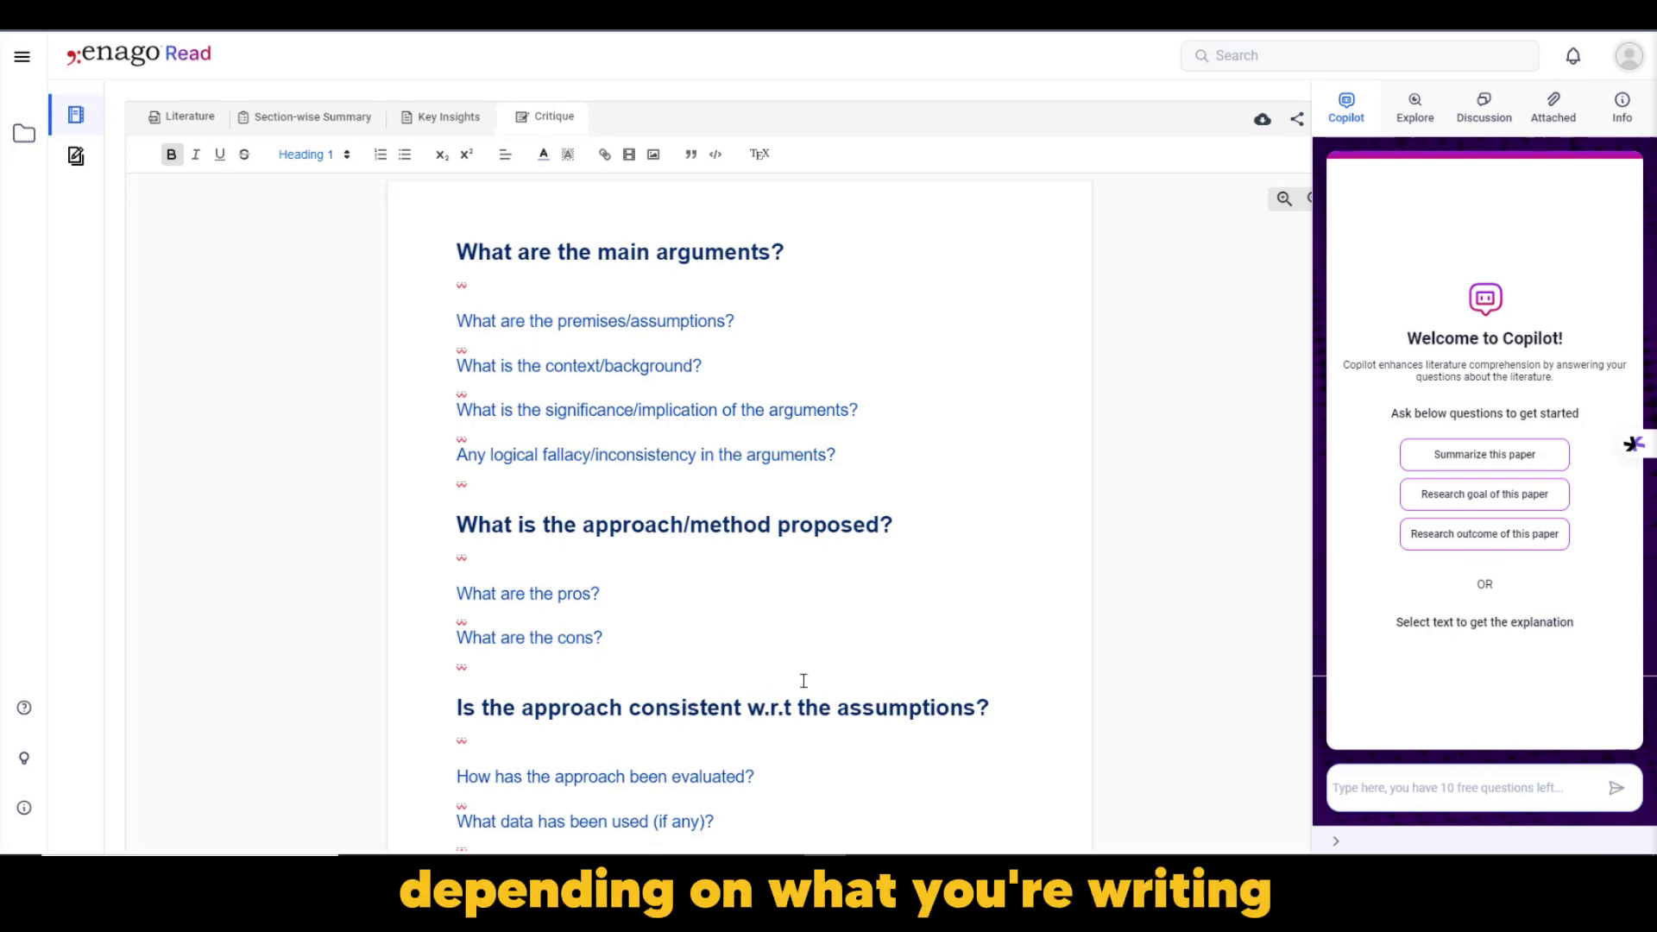
Step: Read through the critique template's questions, from the main arguments to the findings, and return to its start
scroll(720, 621, "down", 3)
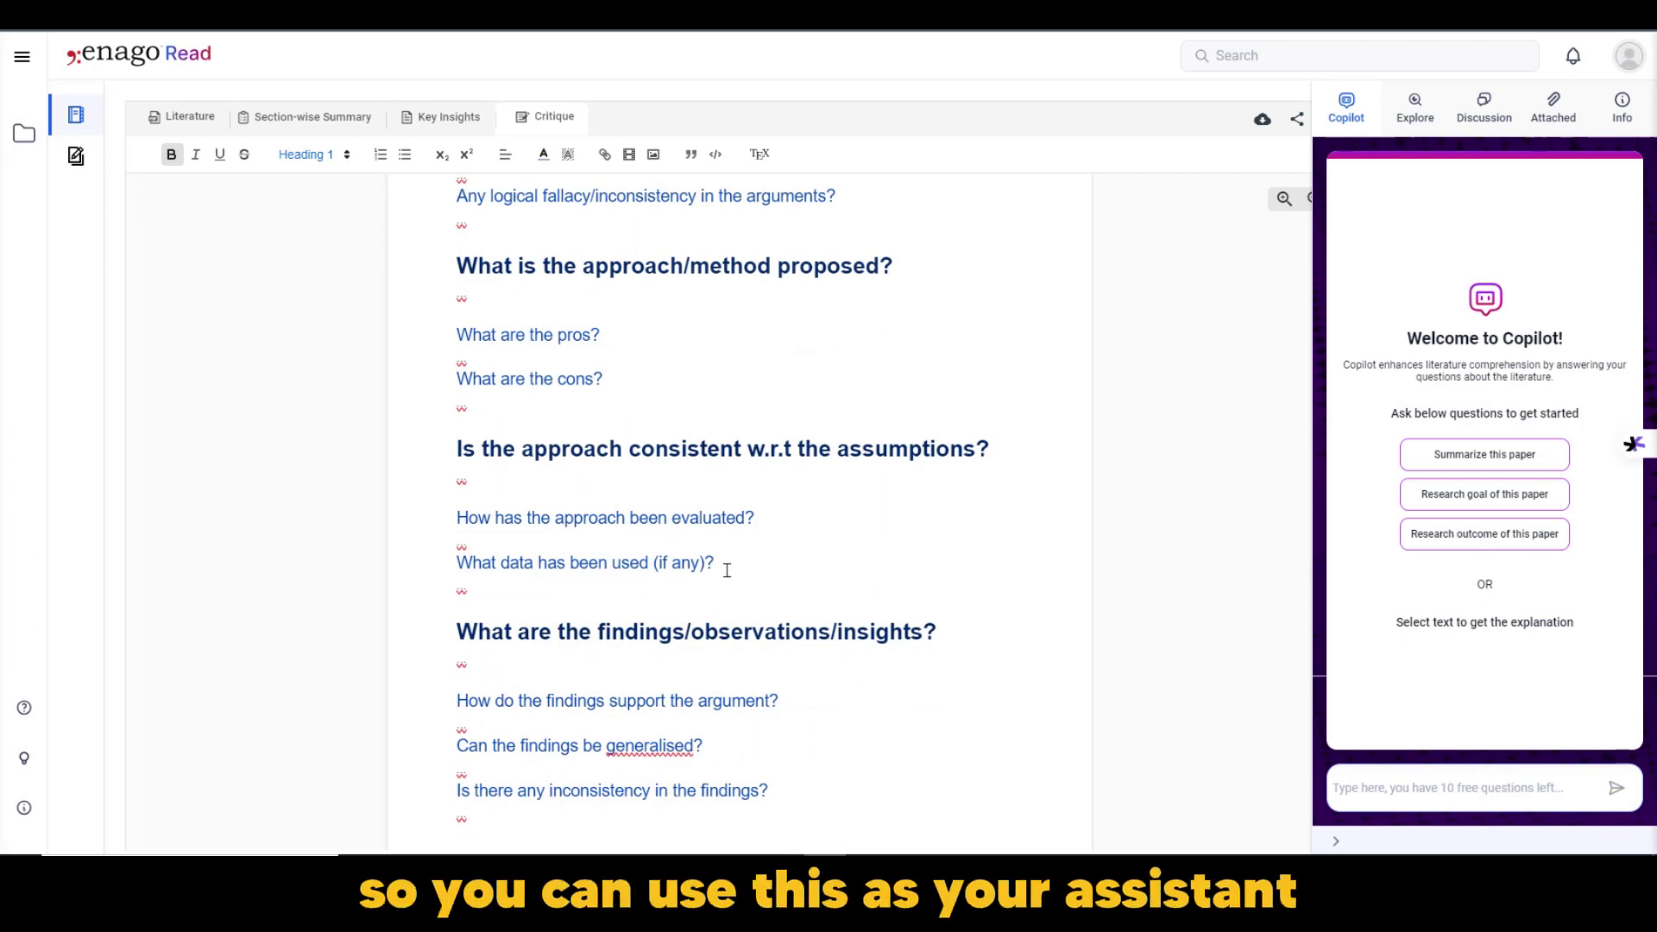
scroll(727, 570, "up", 3)
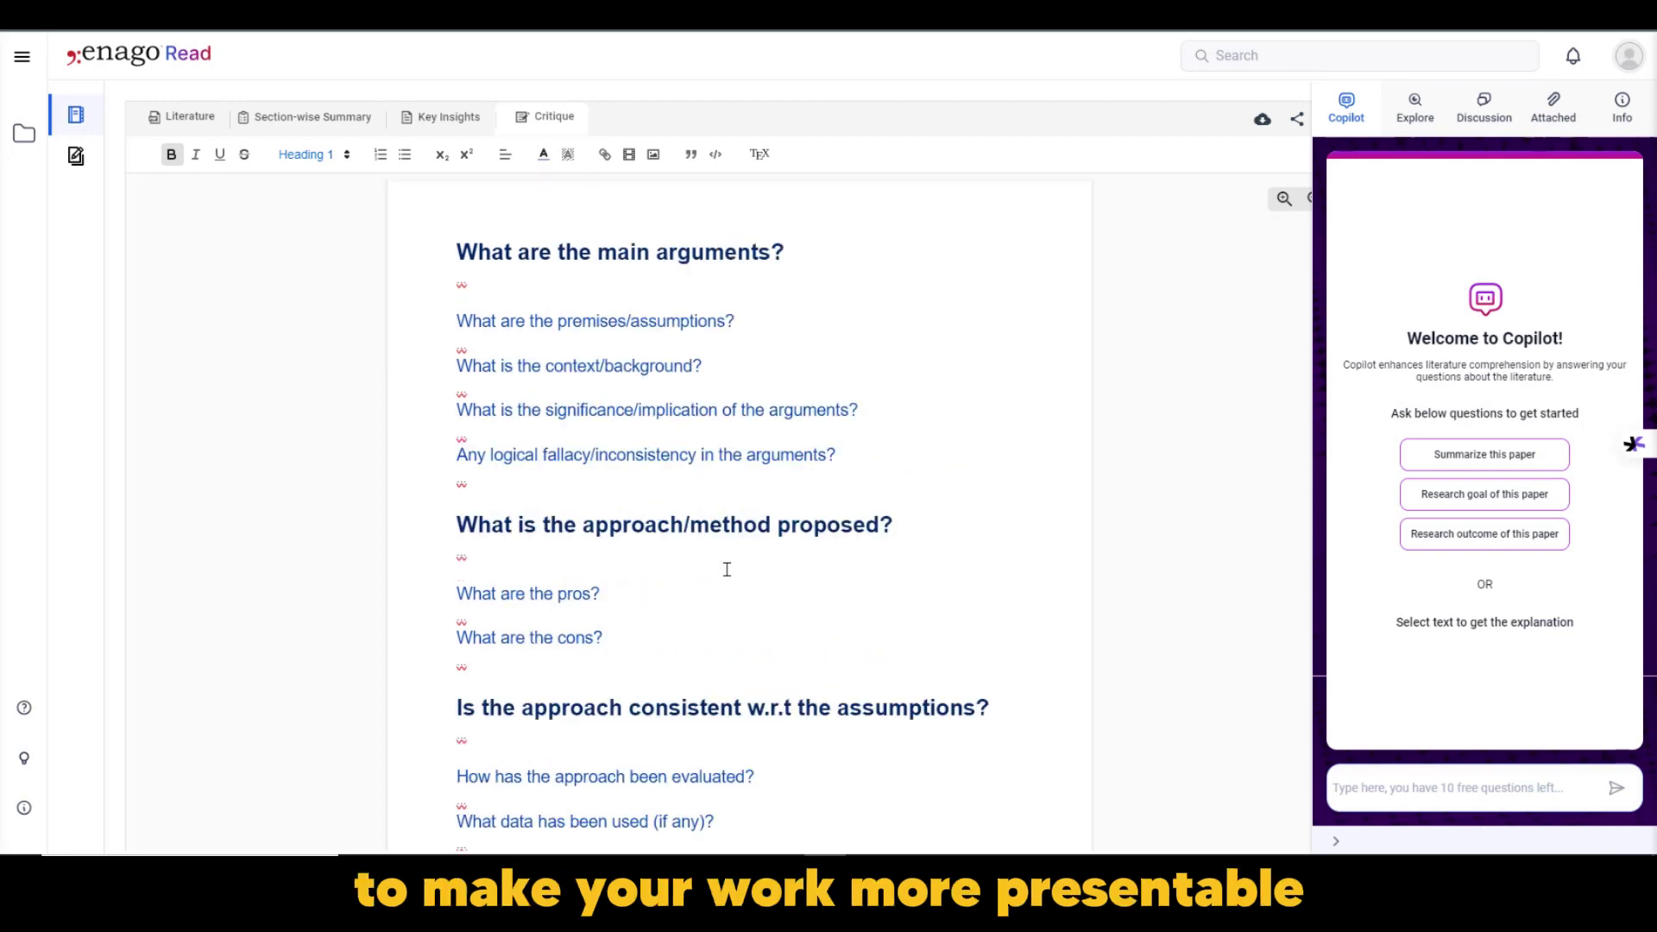